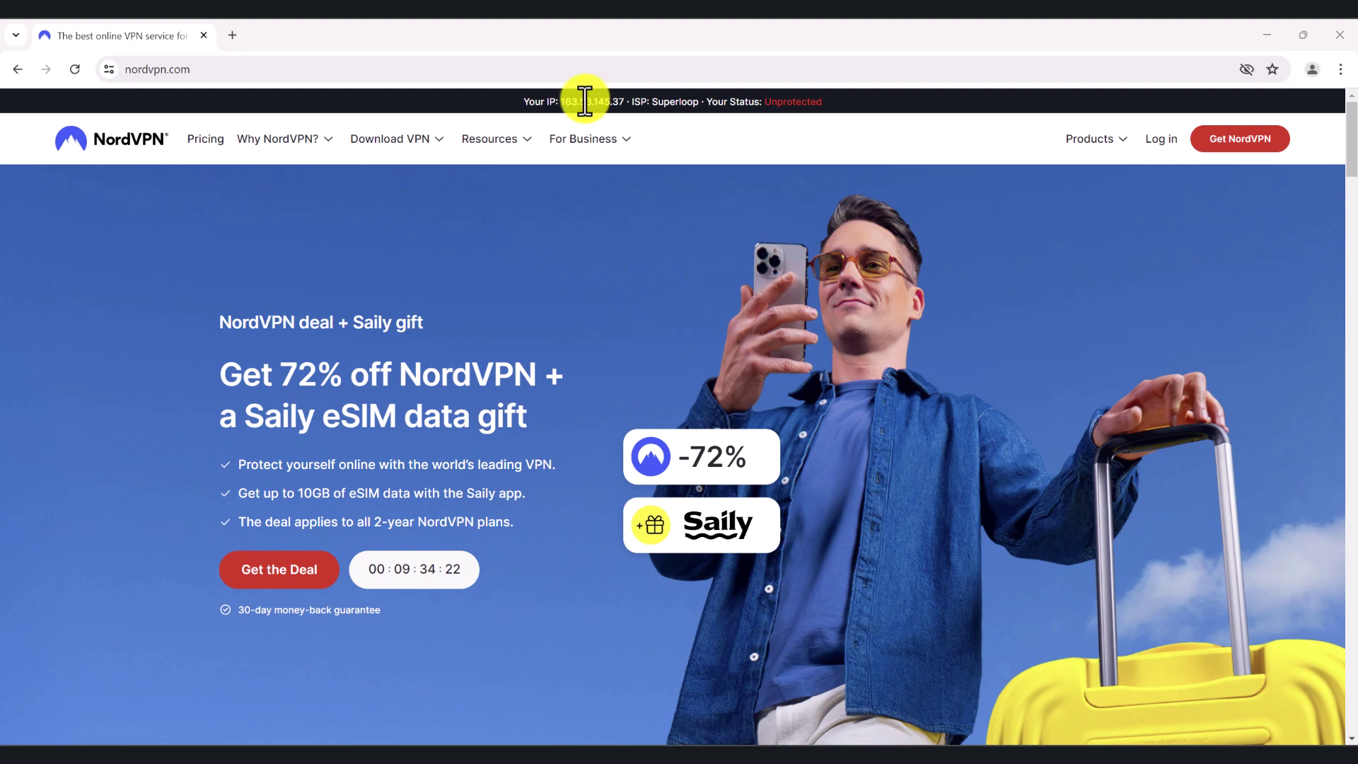
Check the IP address, ISP and protection status in the banner of the NordVPN home page
left_click(705, 104)
left_click_drag(704, 104, 830, 107)
left_click(782, 131)
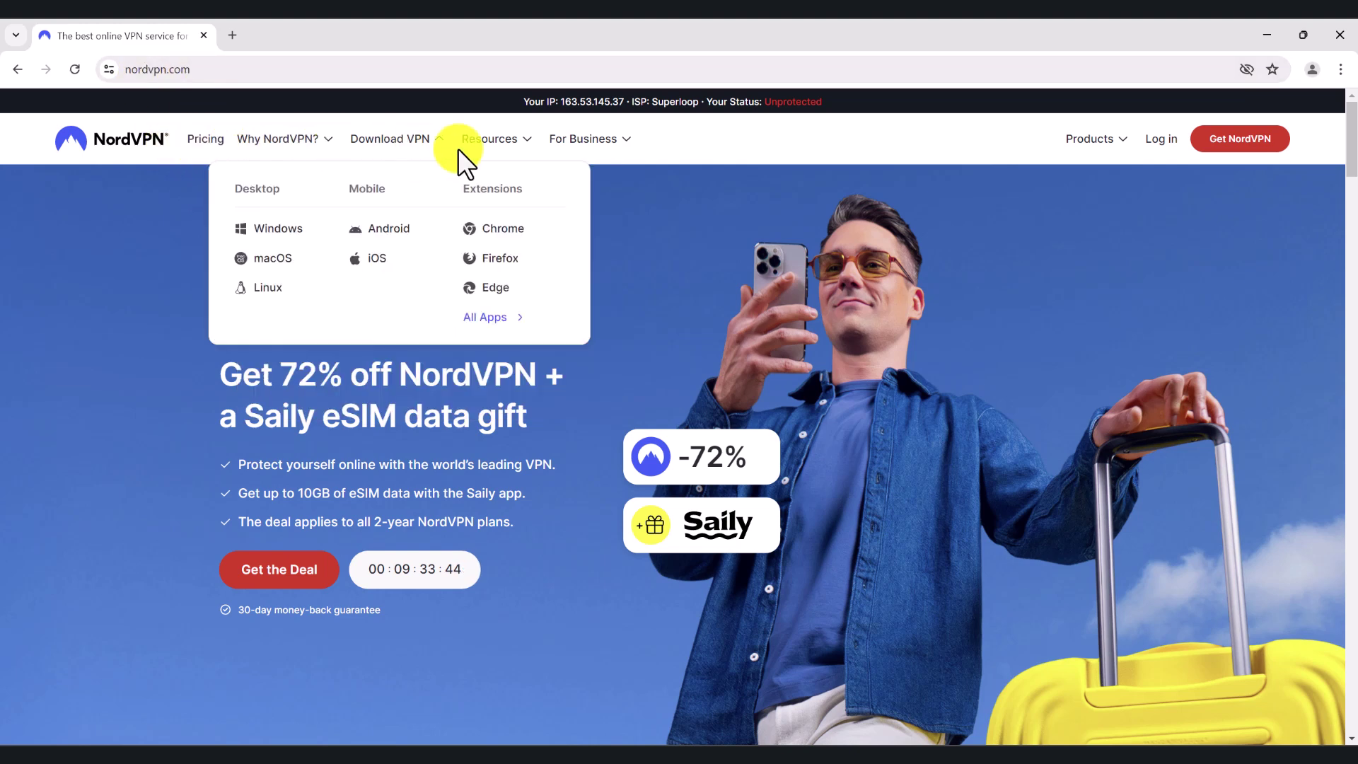
Open the NordVPN pricing page and survey the 2-year plan comparison table
left_click(203, 140)
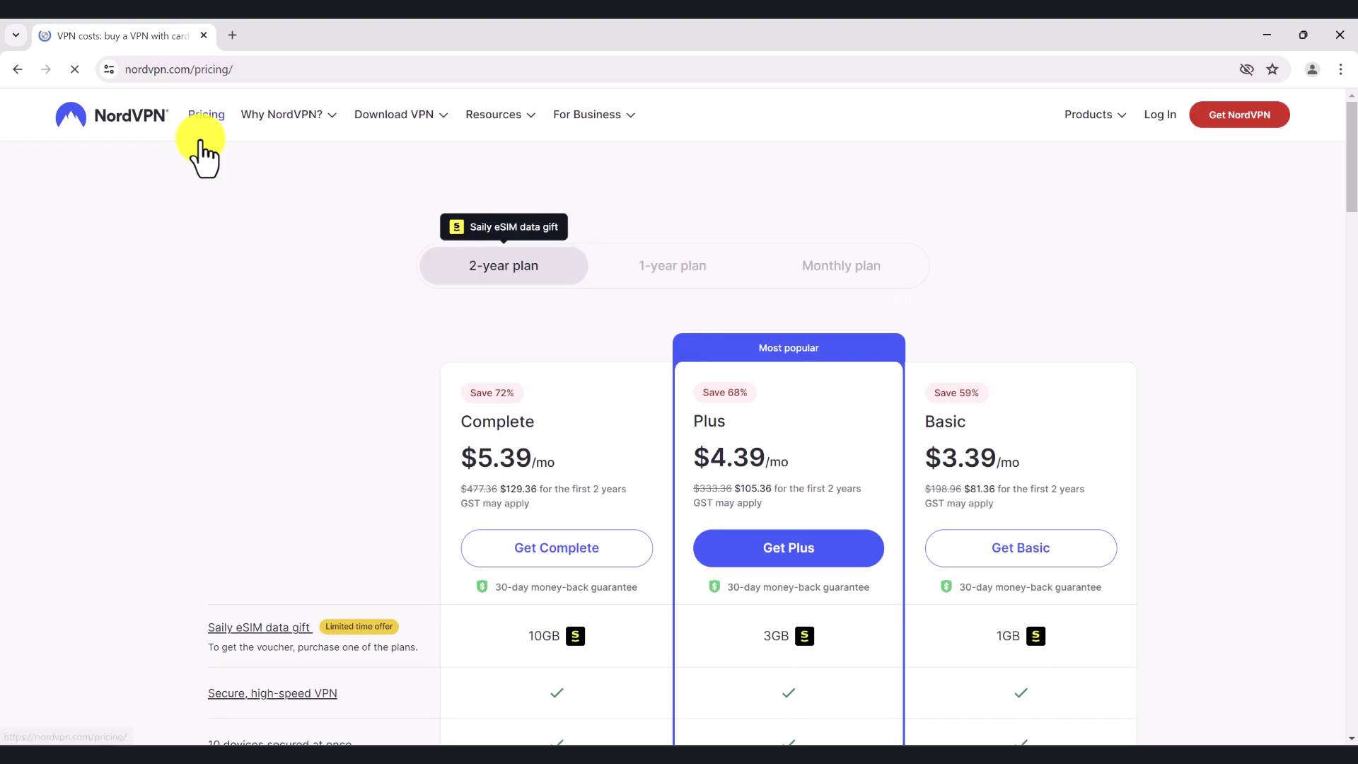
scroll(279, 304, "down", 2)
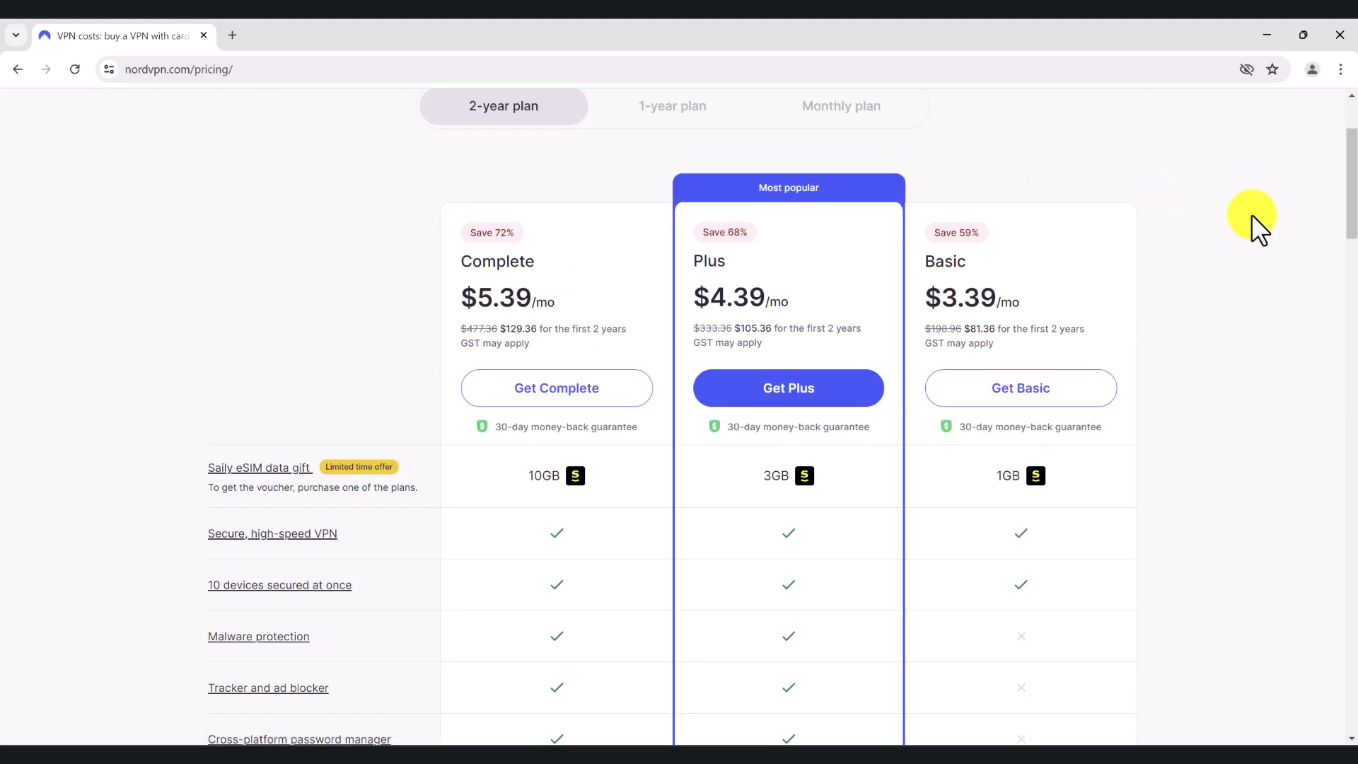
scroll(1252, 216, "down", 4)
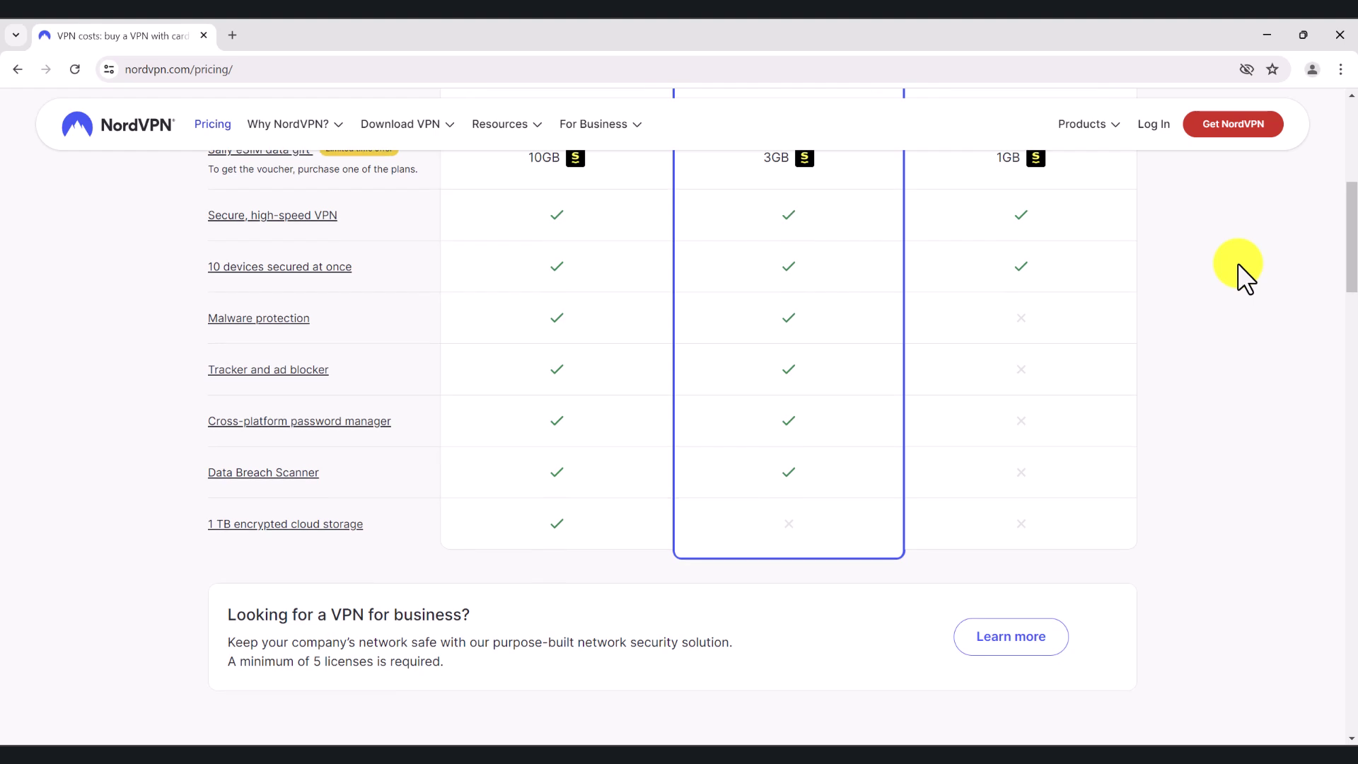
scroll(1217, 350, "up", 6)
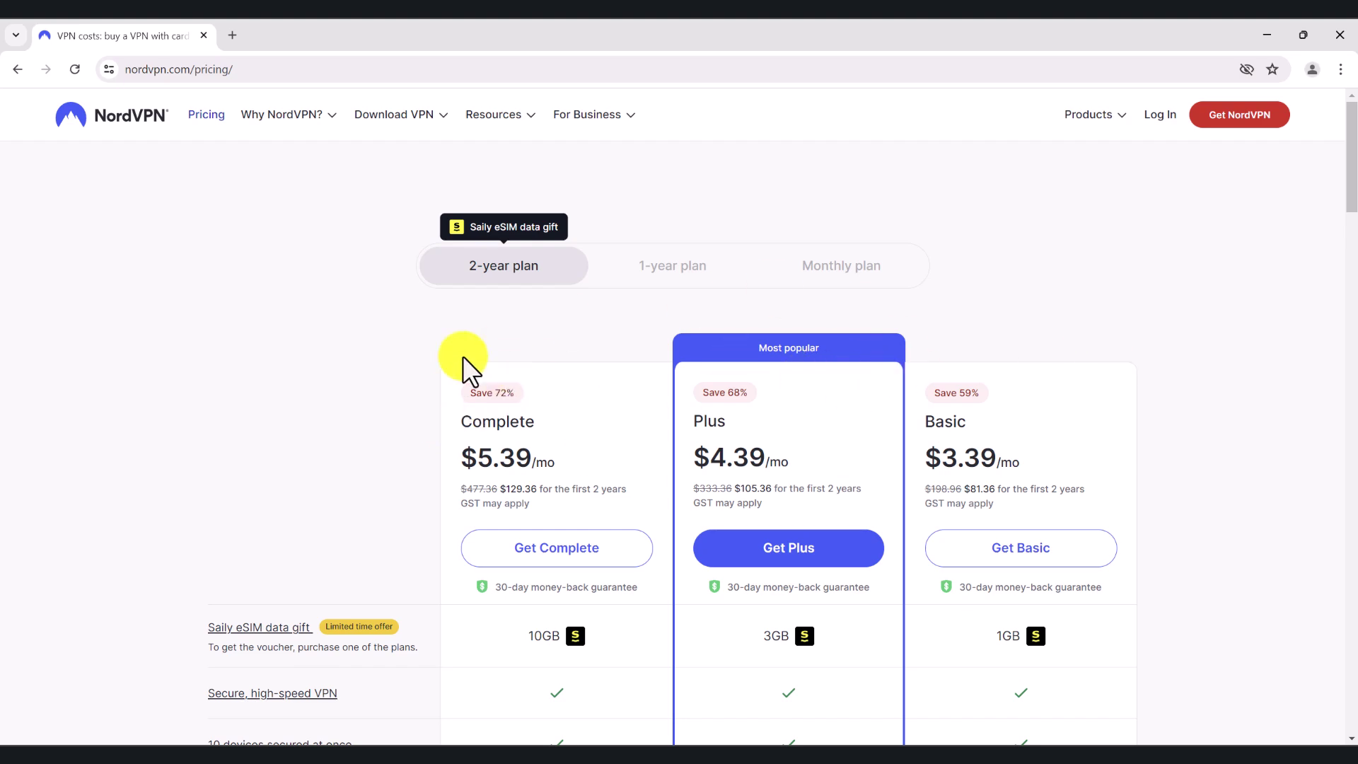
scroll(374, 413, "down", 3)
scroll(395, 406, "down", 4)
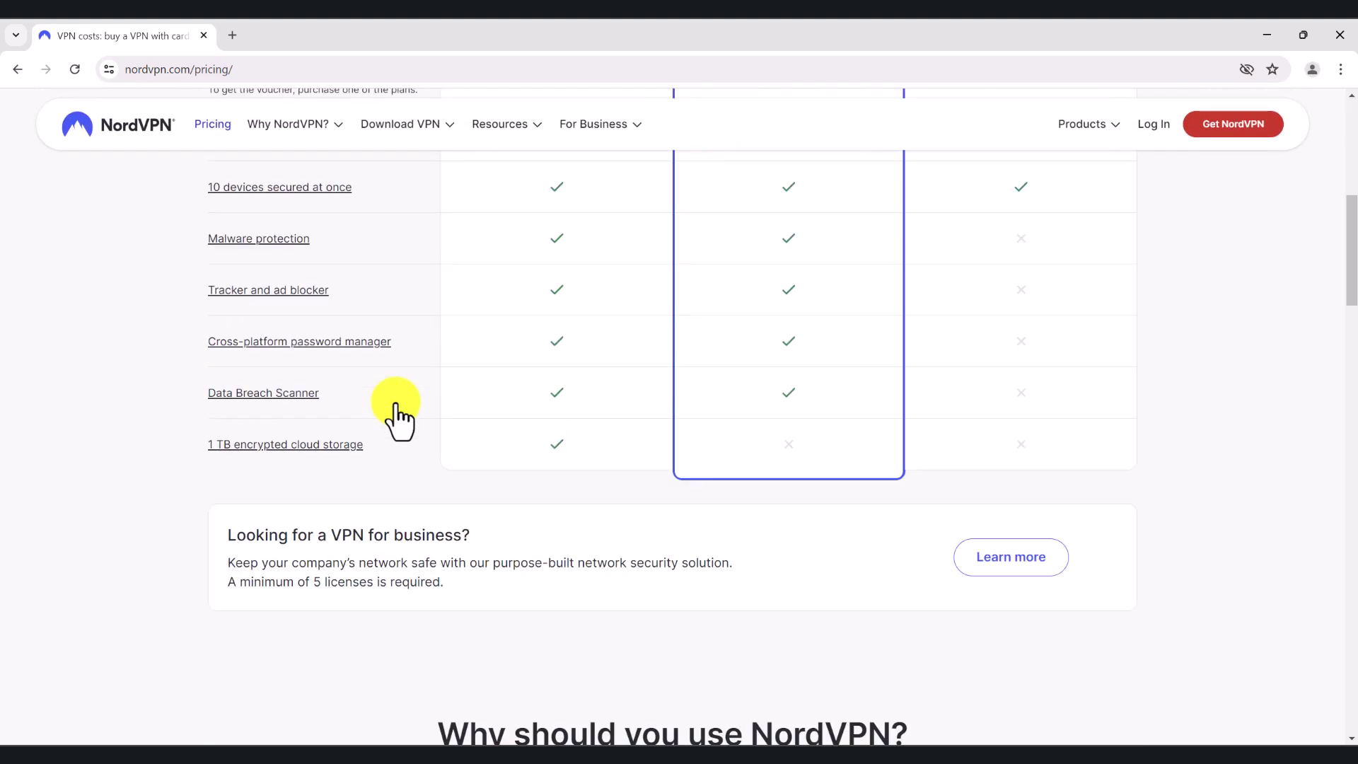
scroll(557, 376, "down", 4)
scroll(558, 376, "up", 10)
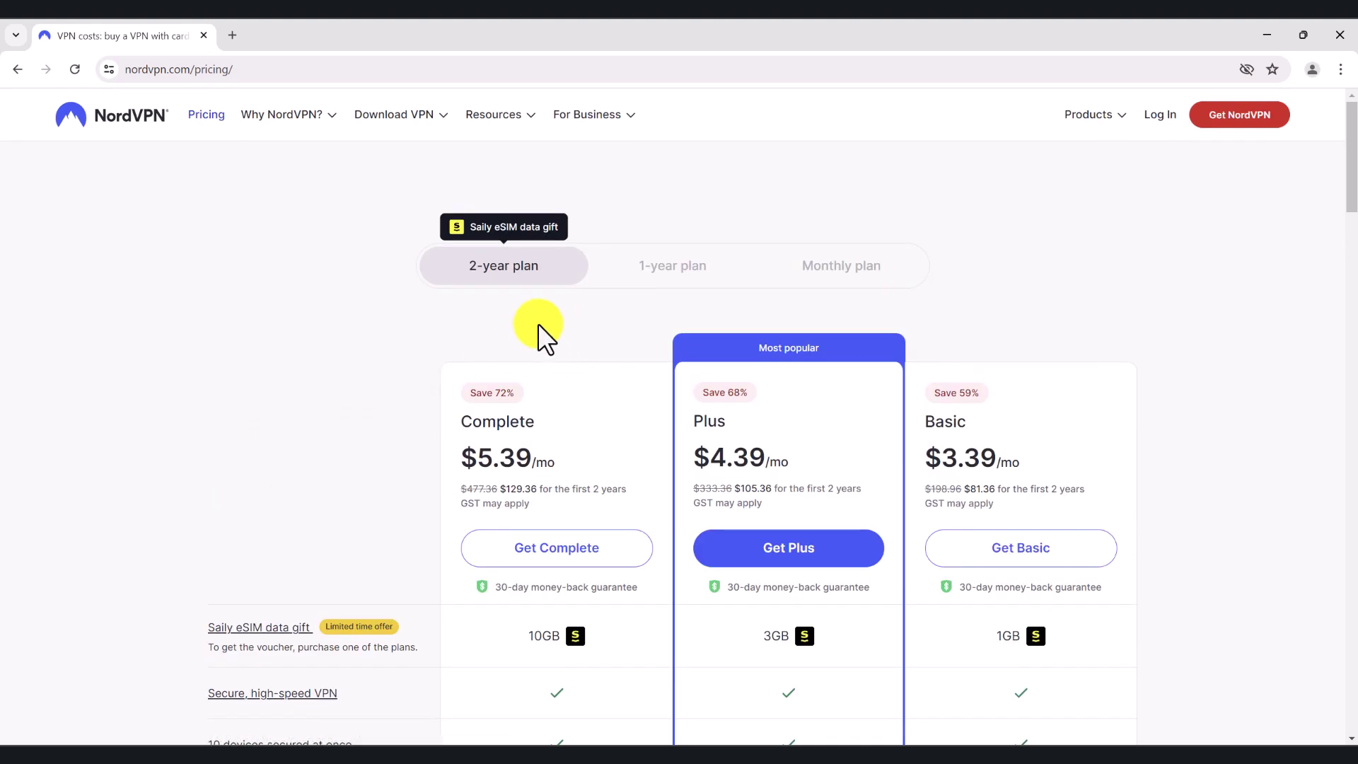
Compare the prices, Saily eSIM data gifts and included features of the 2-year Complete, Plus and Basic plans
scroll(403, 321, "down", 2)
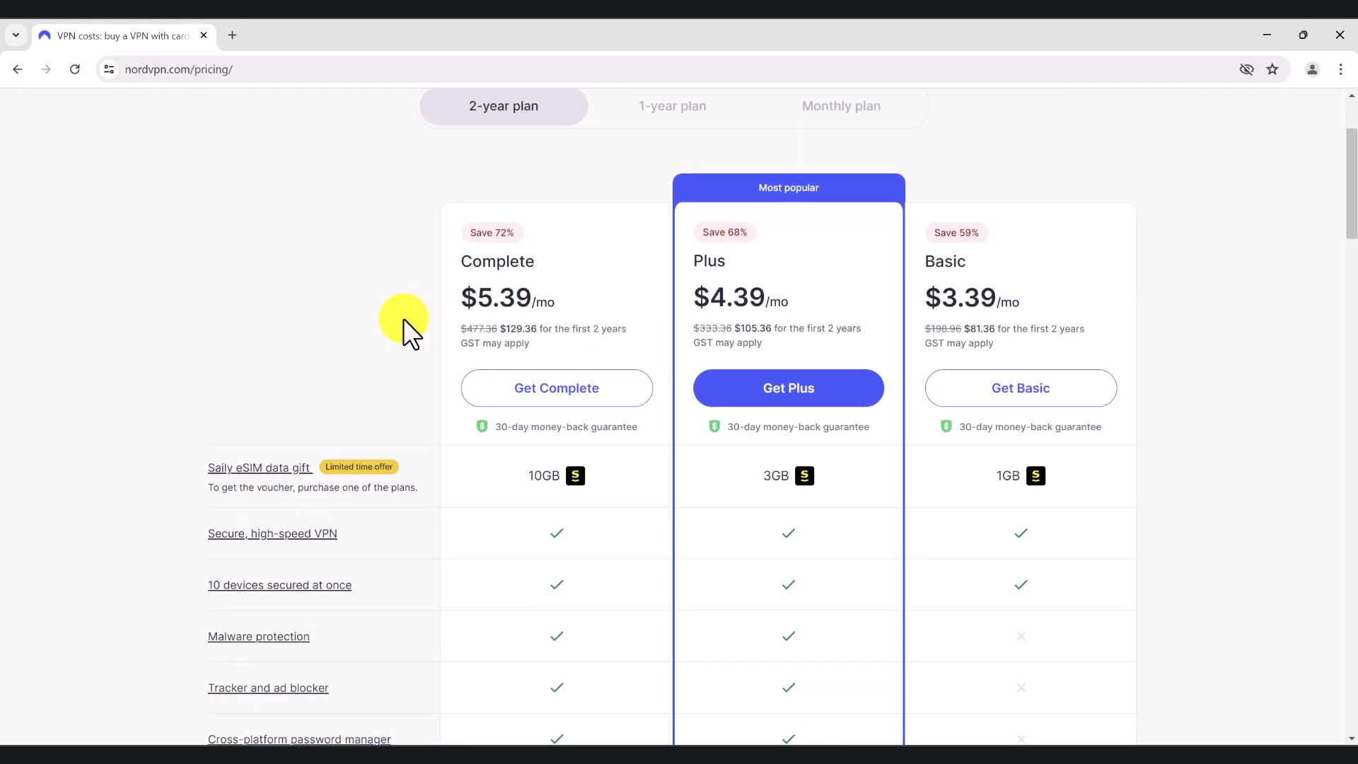
scroll(403, 318, "down", 1)
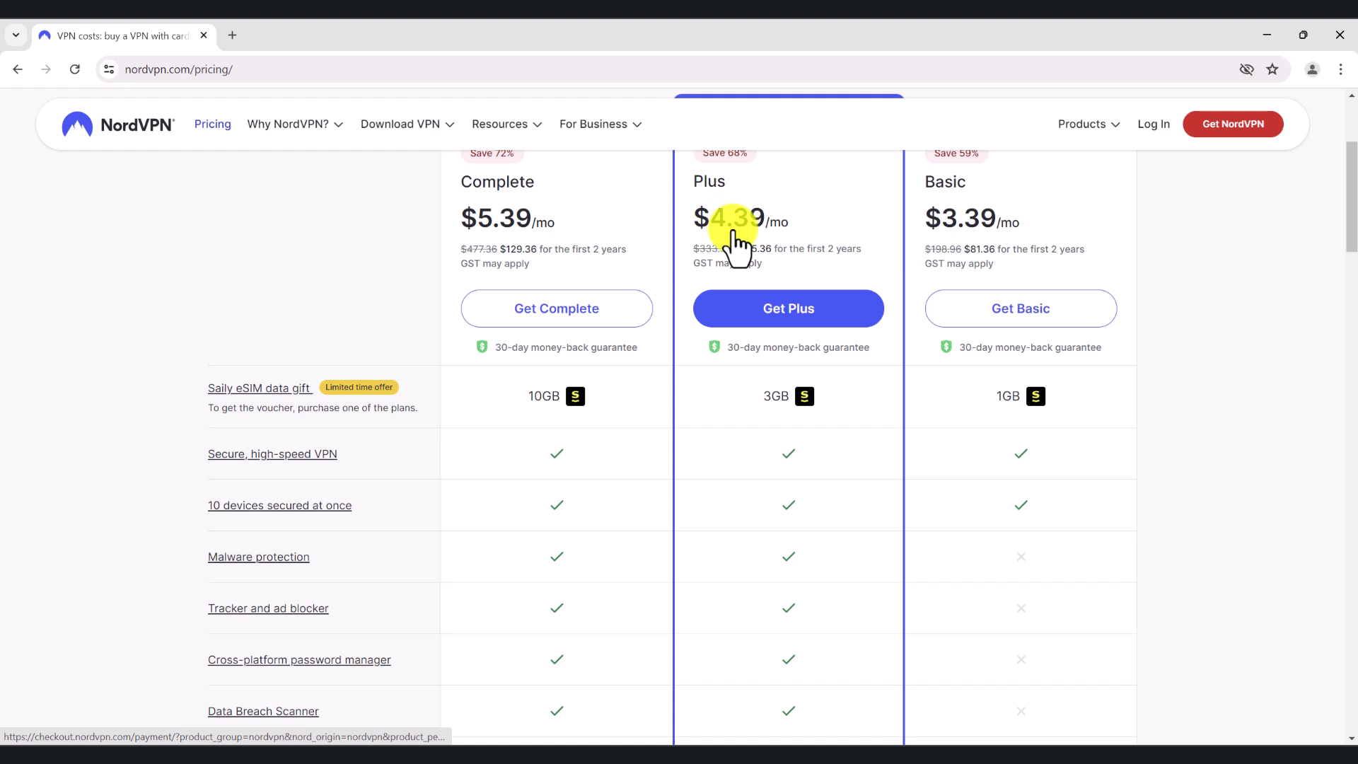
scroll(739, 247, "up", 1)
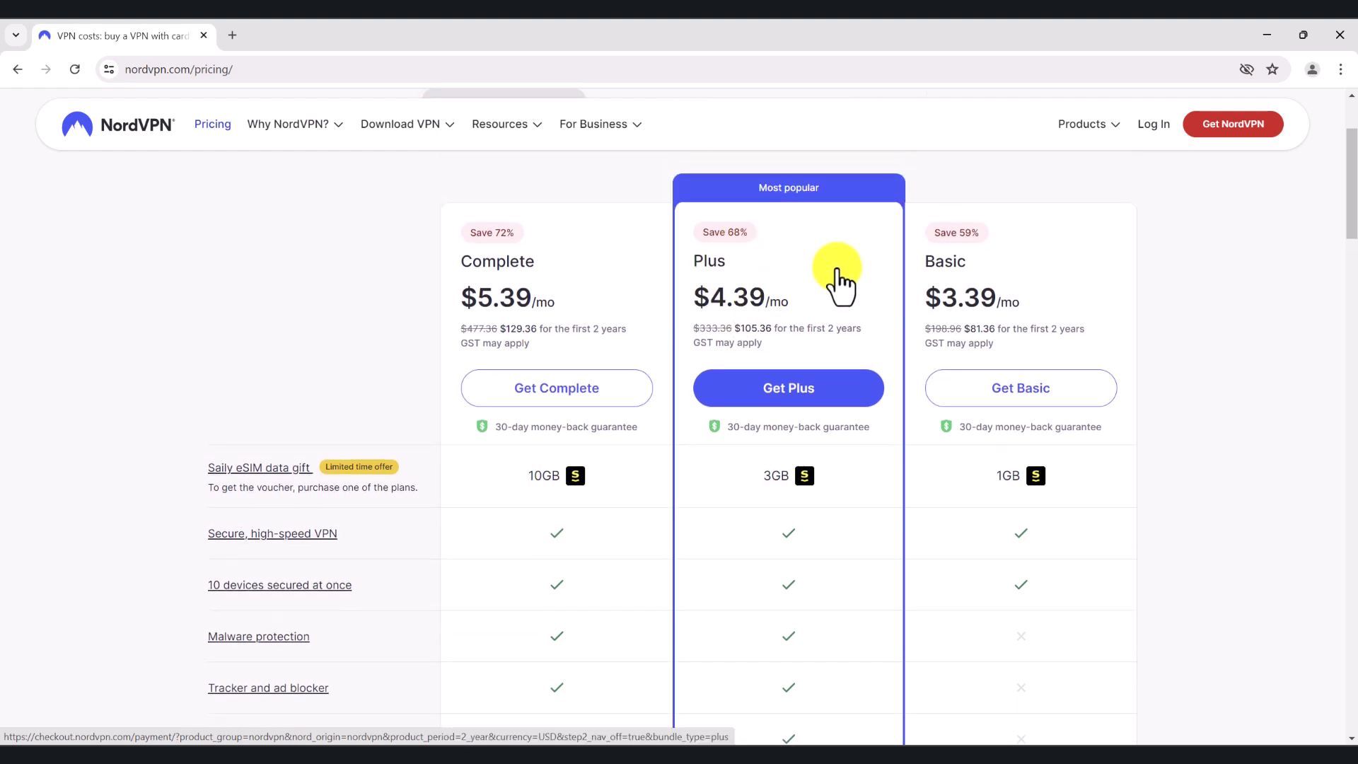
scroll(840, 283, "down", 3)
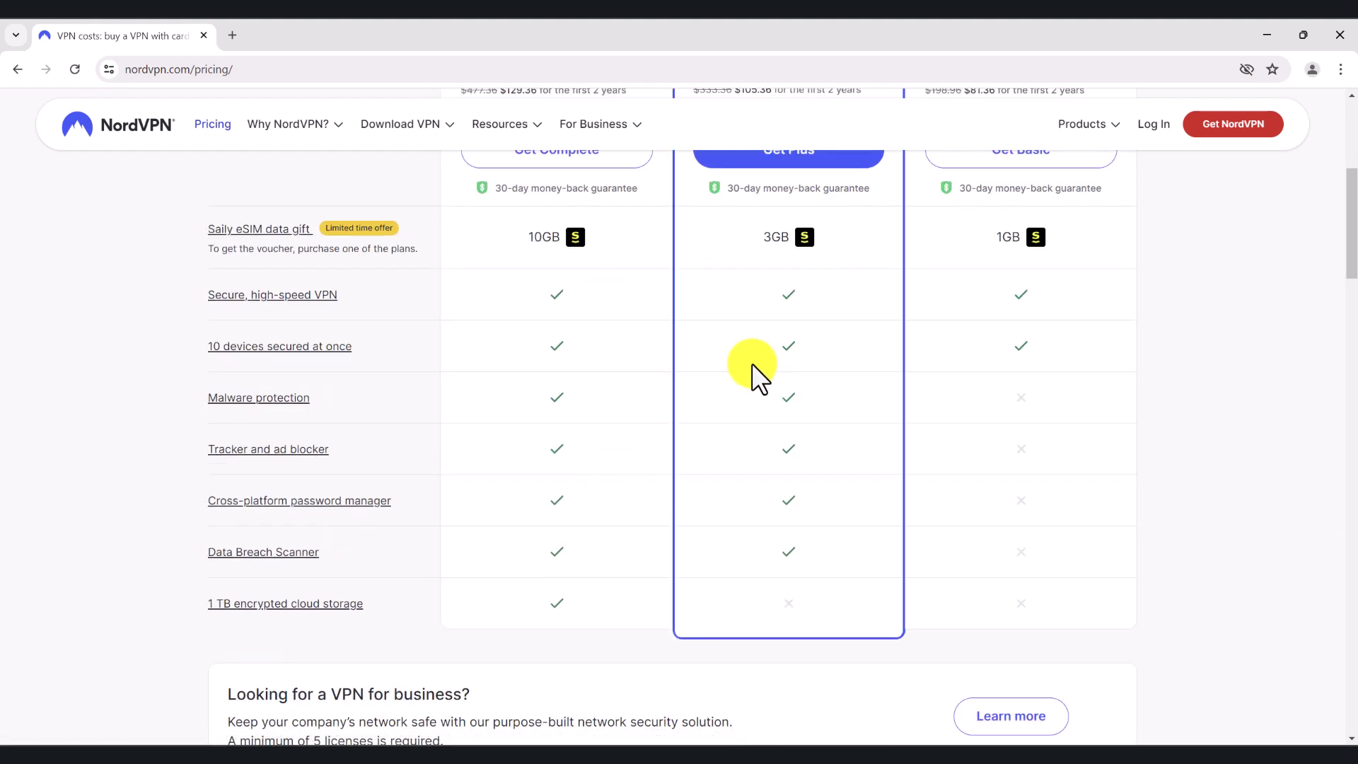
scroll(817, 587, "up", 1)
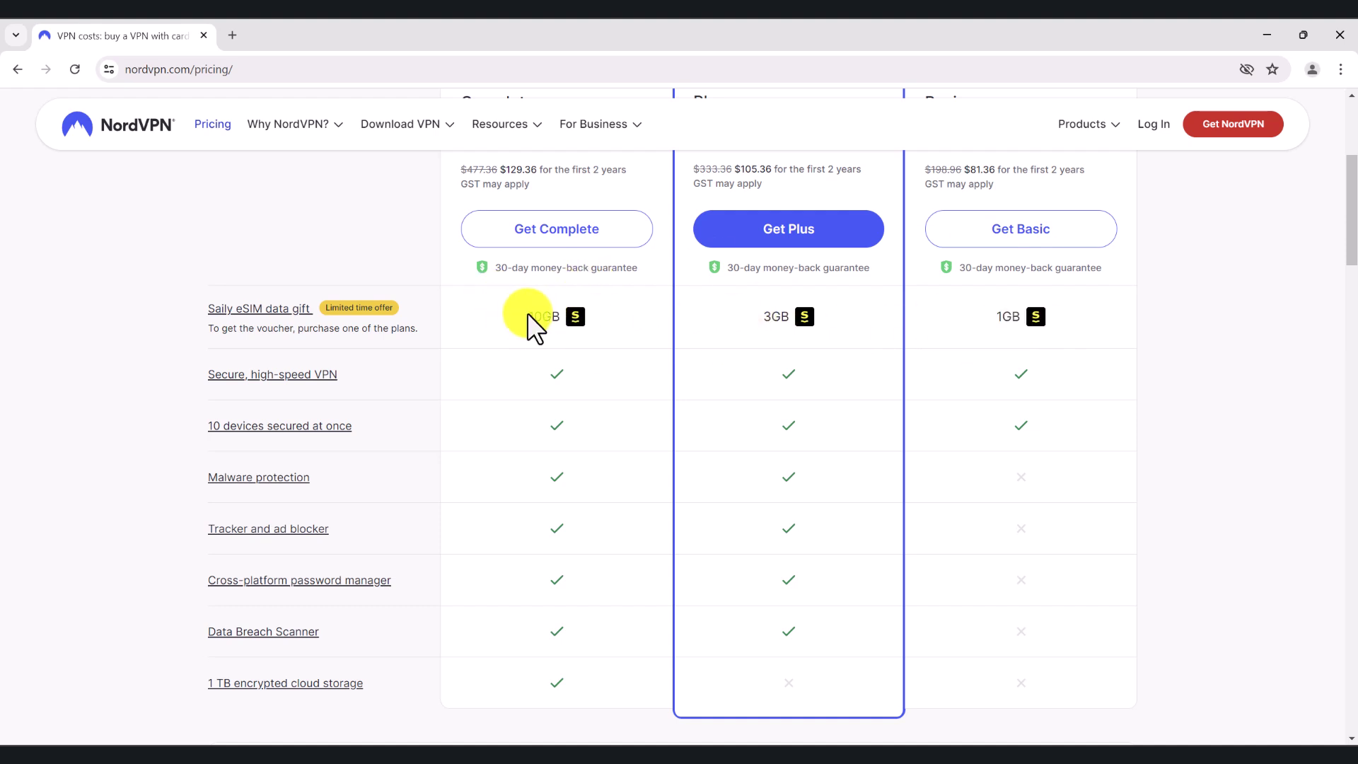
scroll(545, 312, "up", 1)
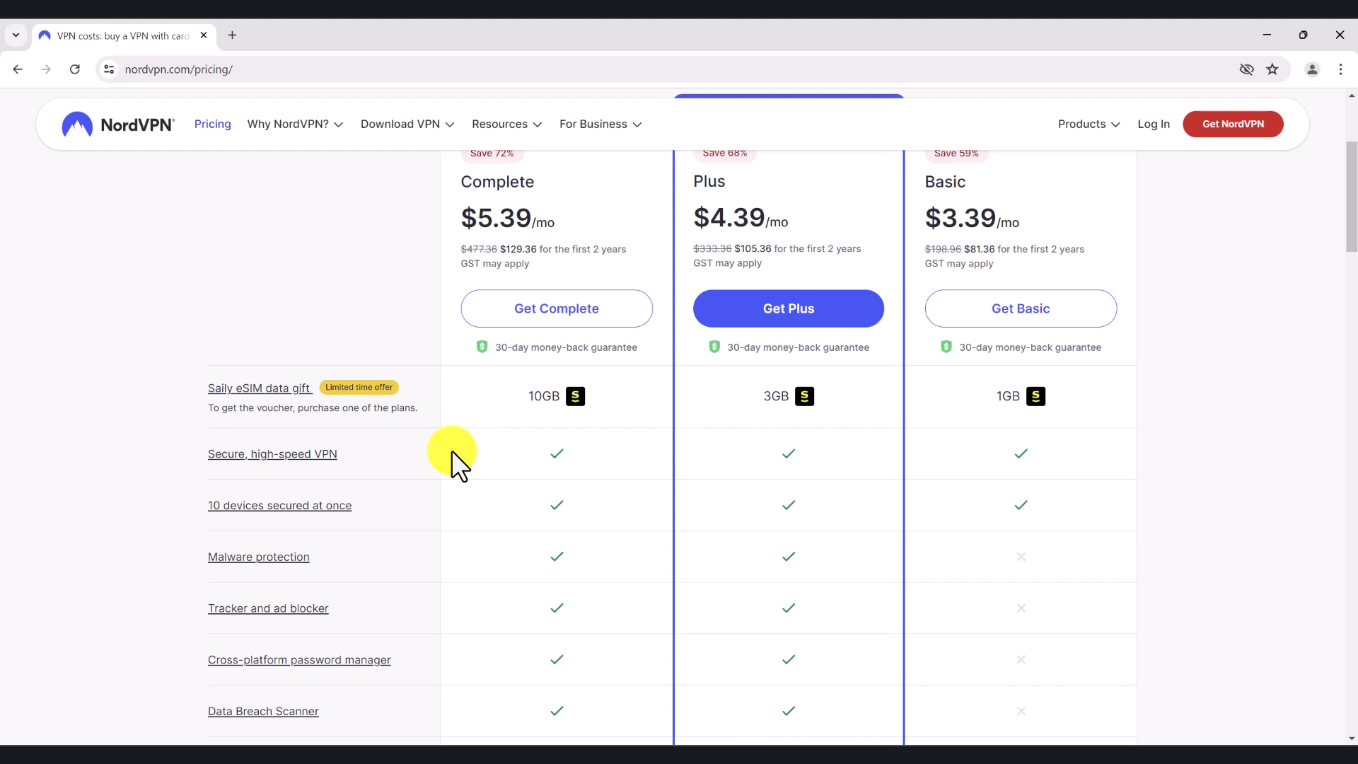
scroll(451, 450, "down", 1)
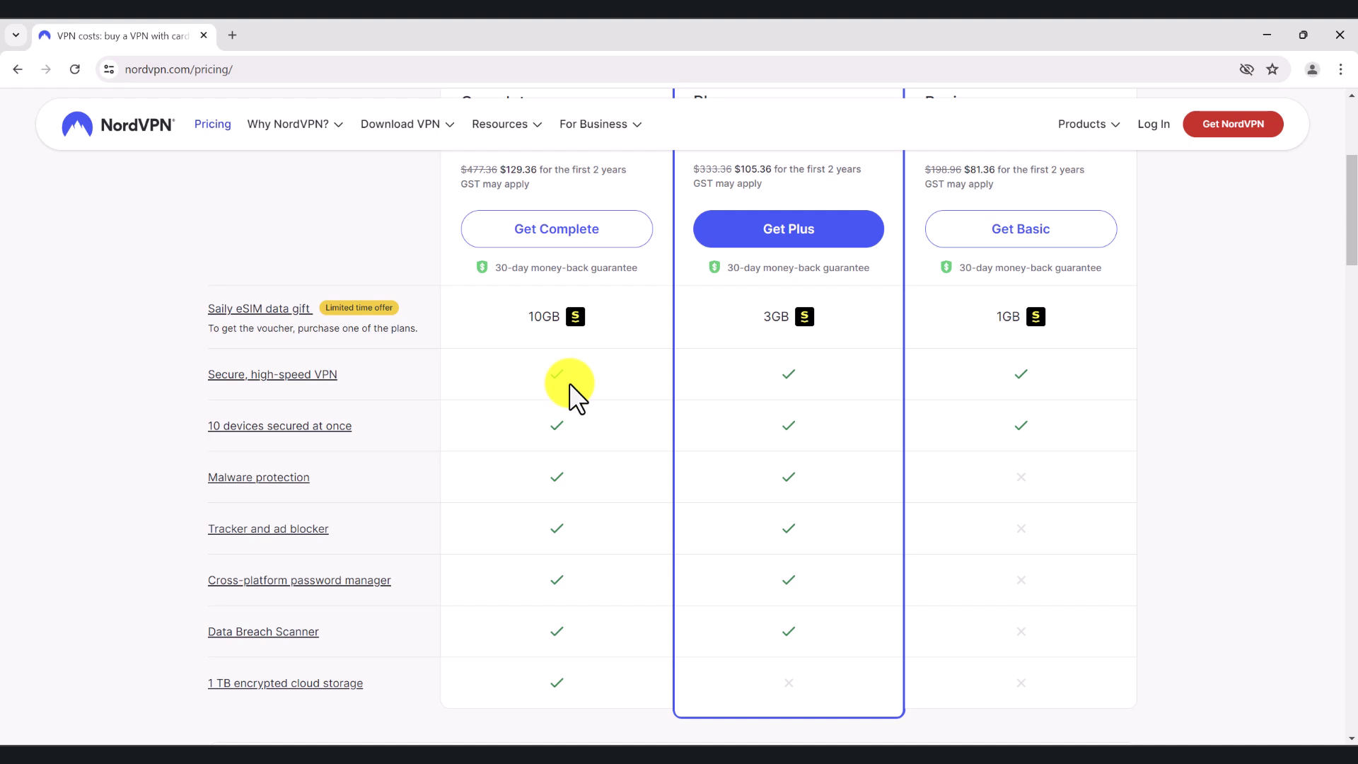
scroll(559, 389, "down", 1)
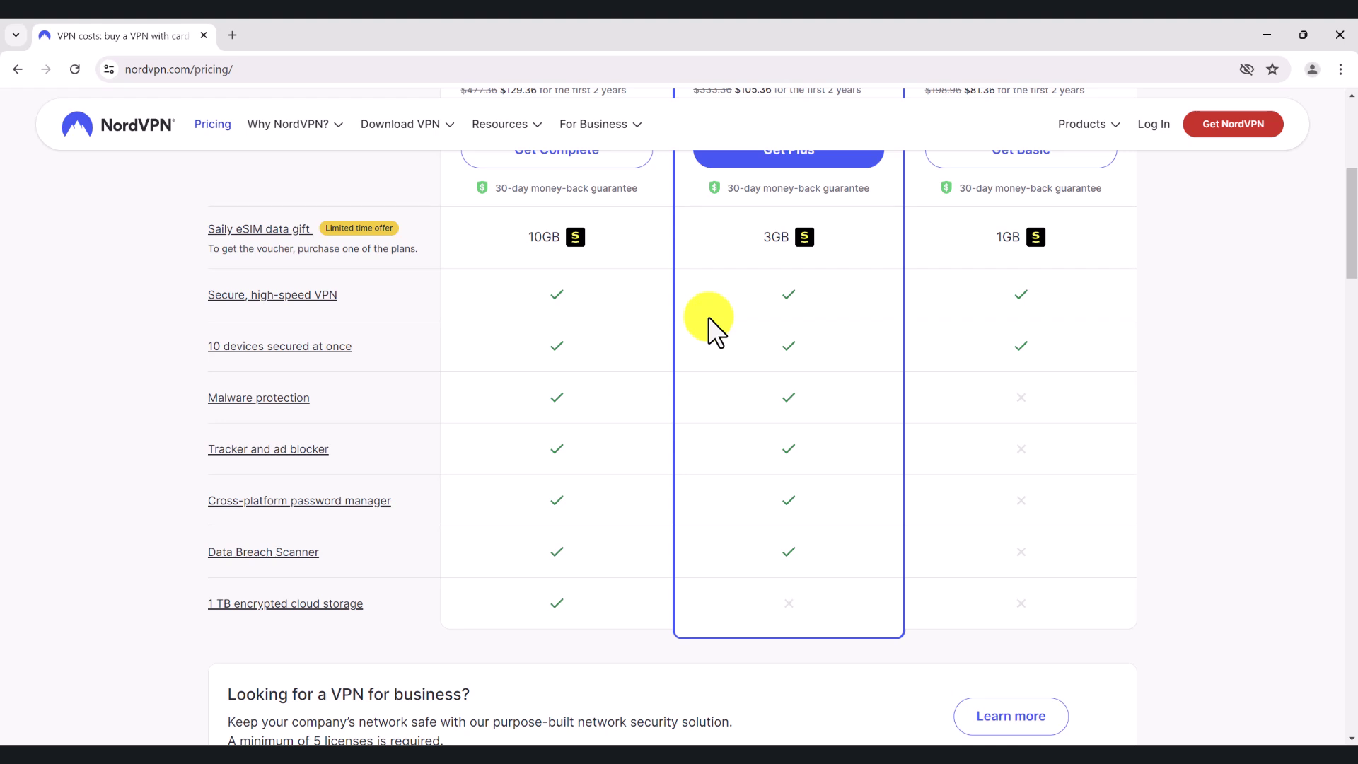
scroll(333, 452, "down", 1)
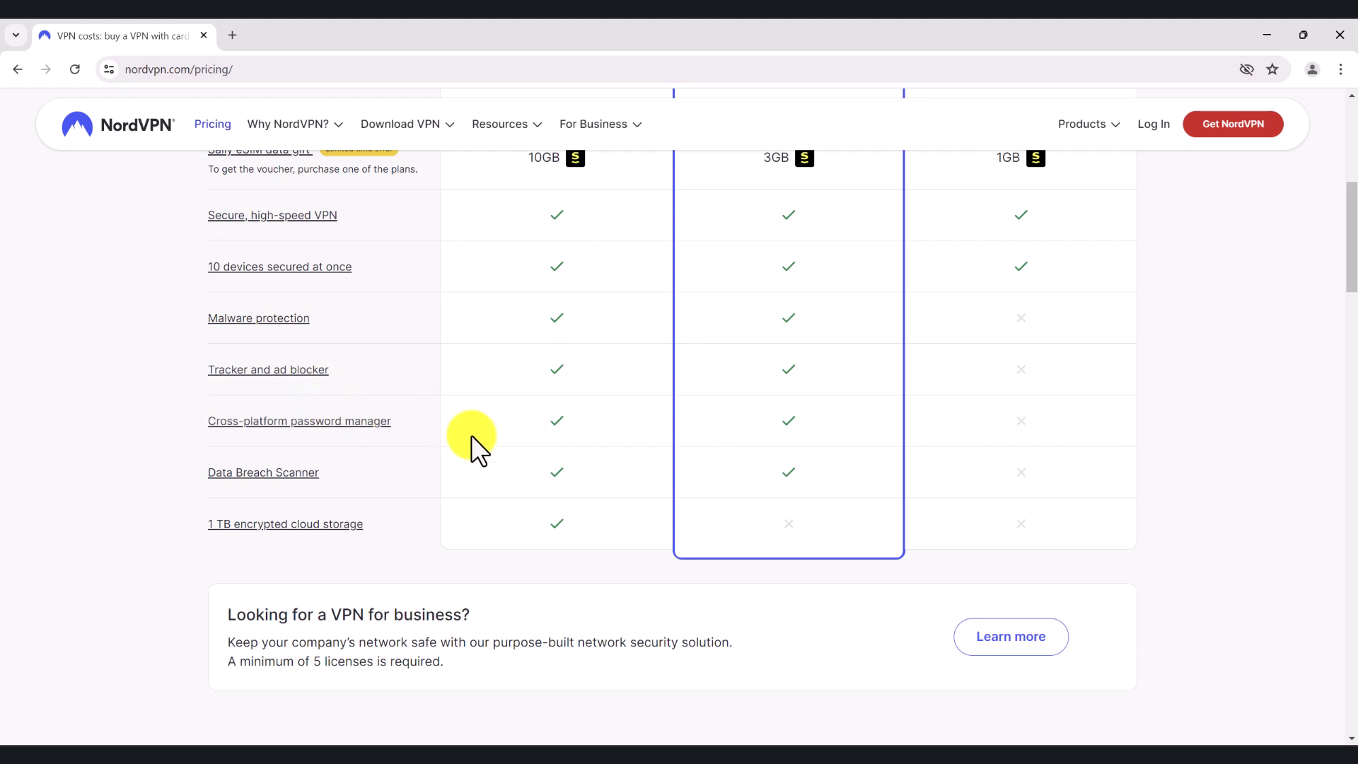
scroll(638, 447, "up", 2)
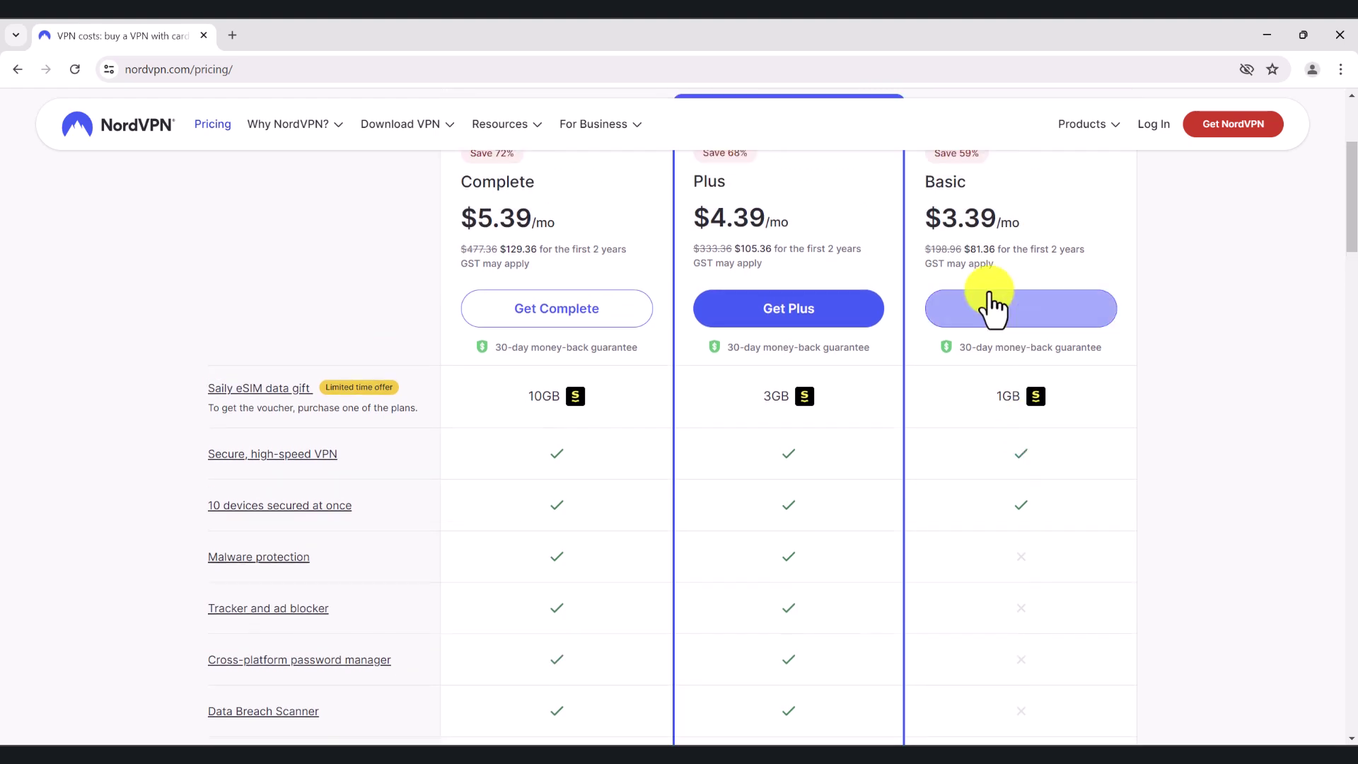
scroll(1019, 438, "down", 2)
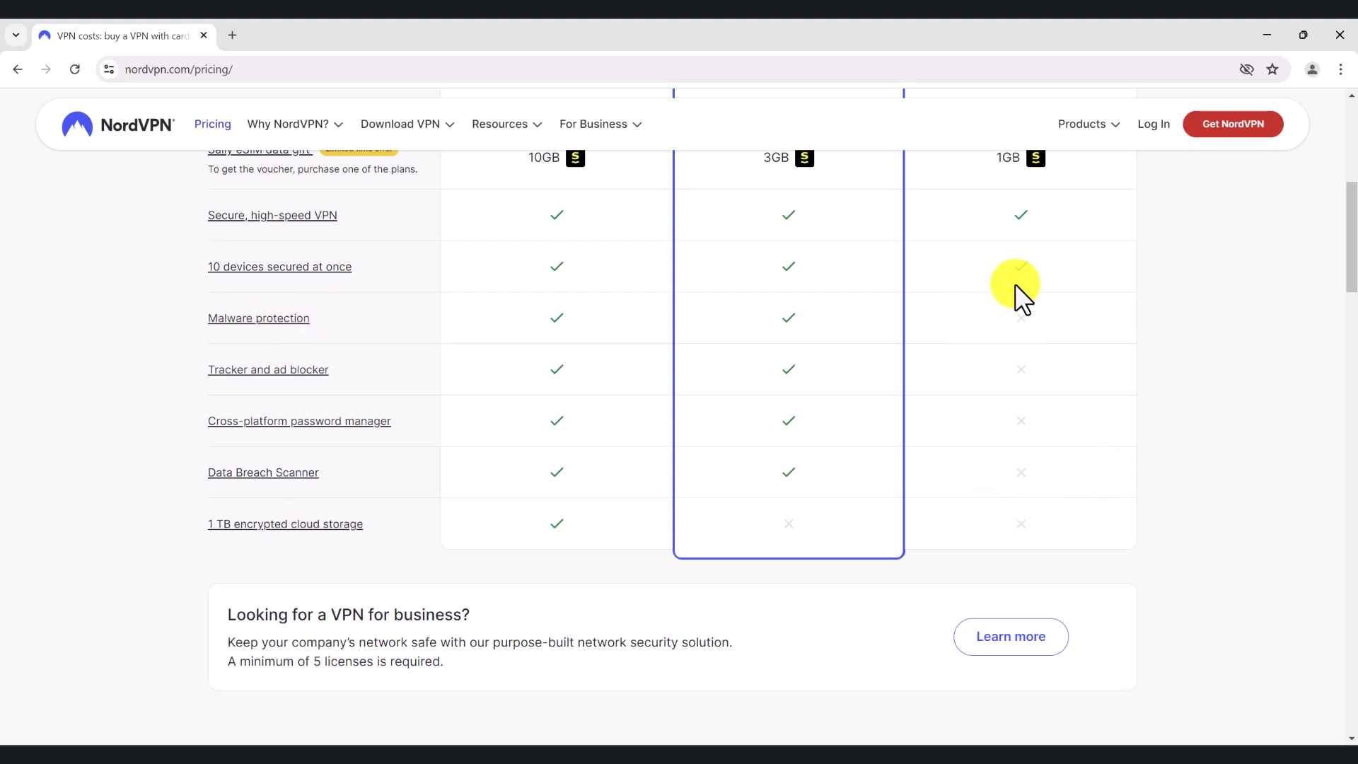
scroll(1032, 481, "up", 4)
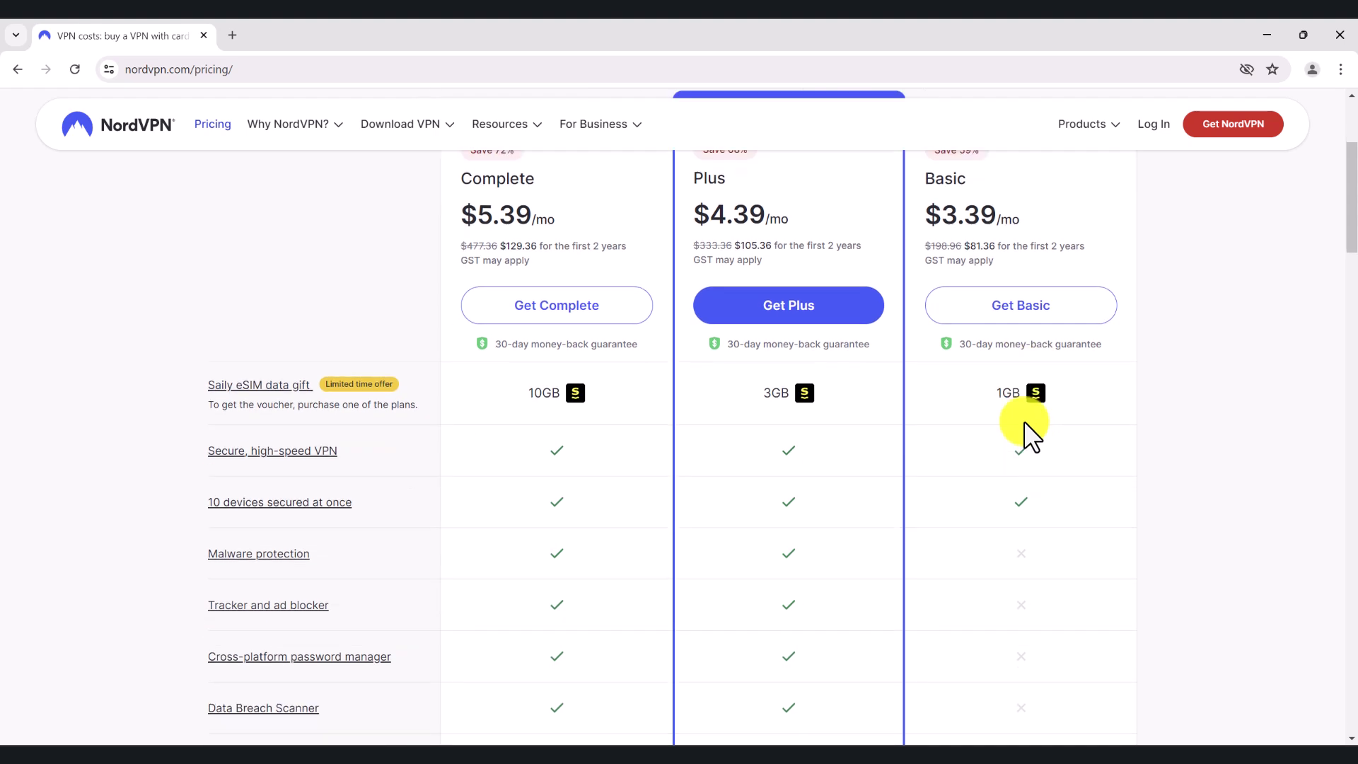
Examine the Plus plan's 2-year price and included features against the other two plans
scroll(955, 396, "up", 1)
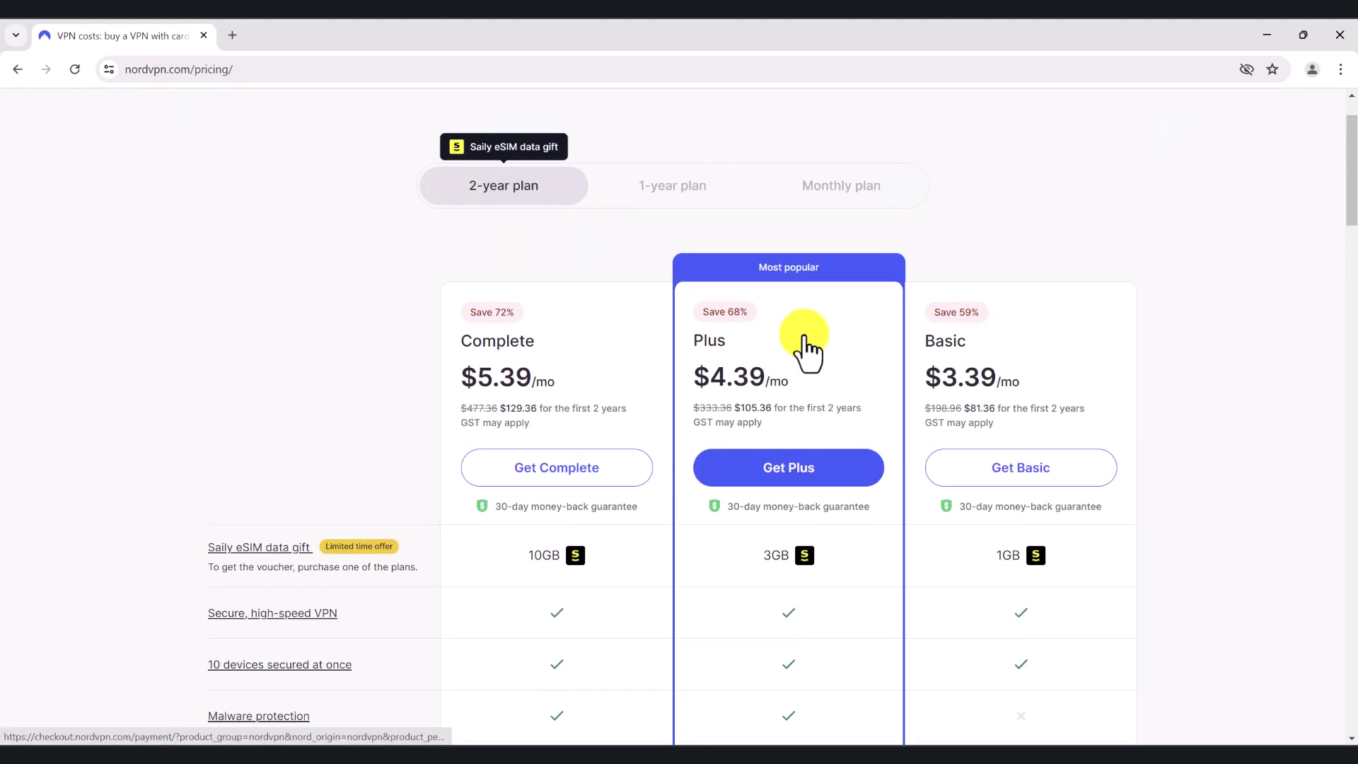
scroll(810, 350, "down", 1)
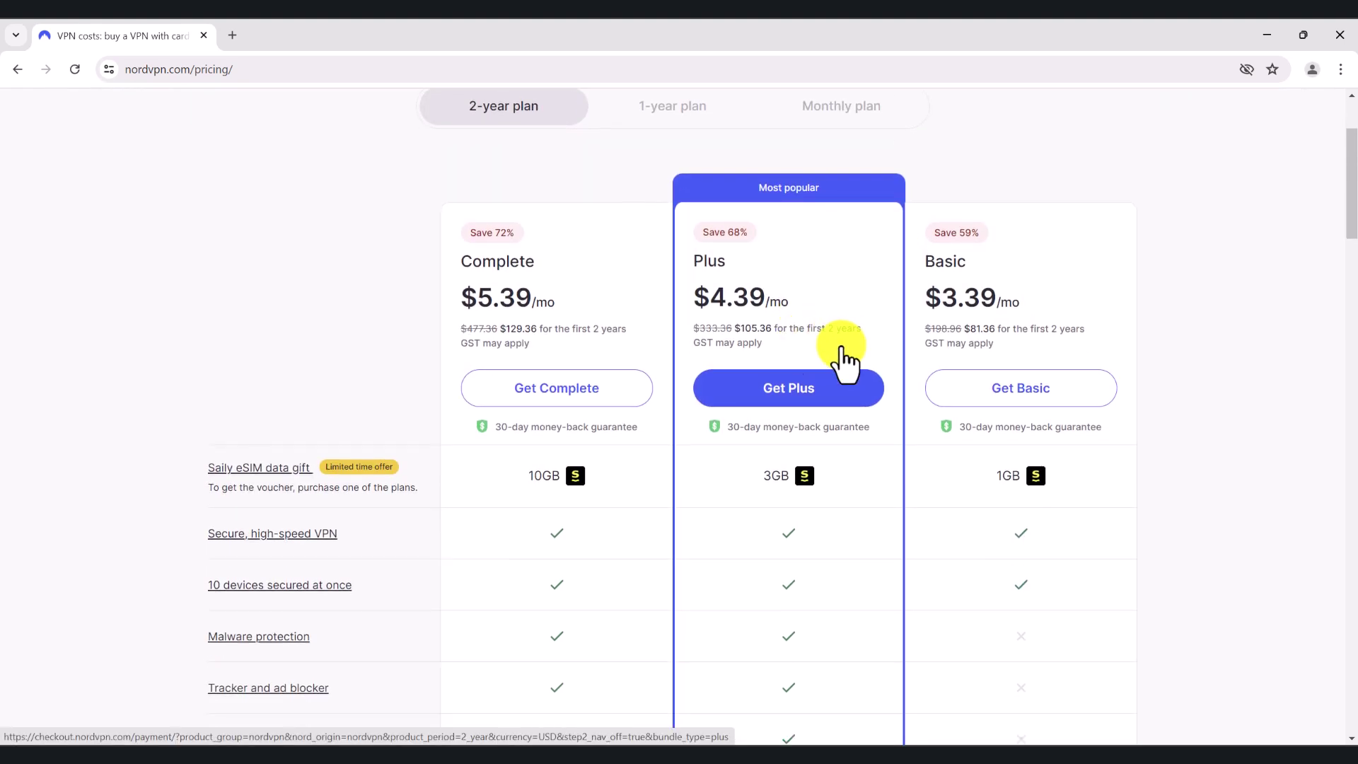
scroll(827, 343, "down", 1)
scroll(814, 353, "down", 2)
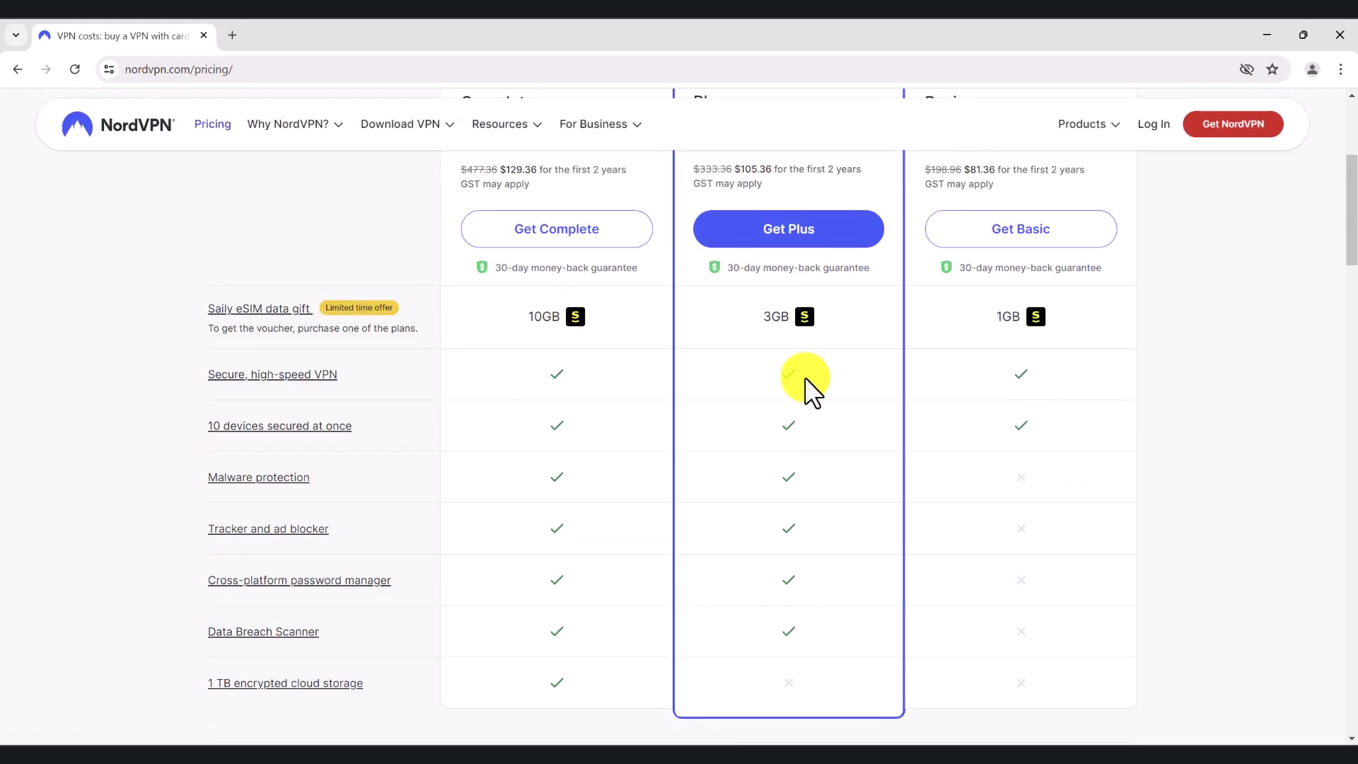
scroll(813, 418, "up", 2)
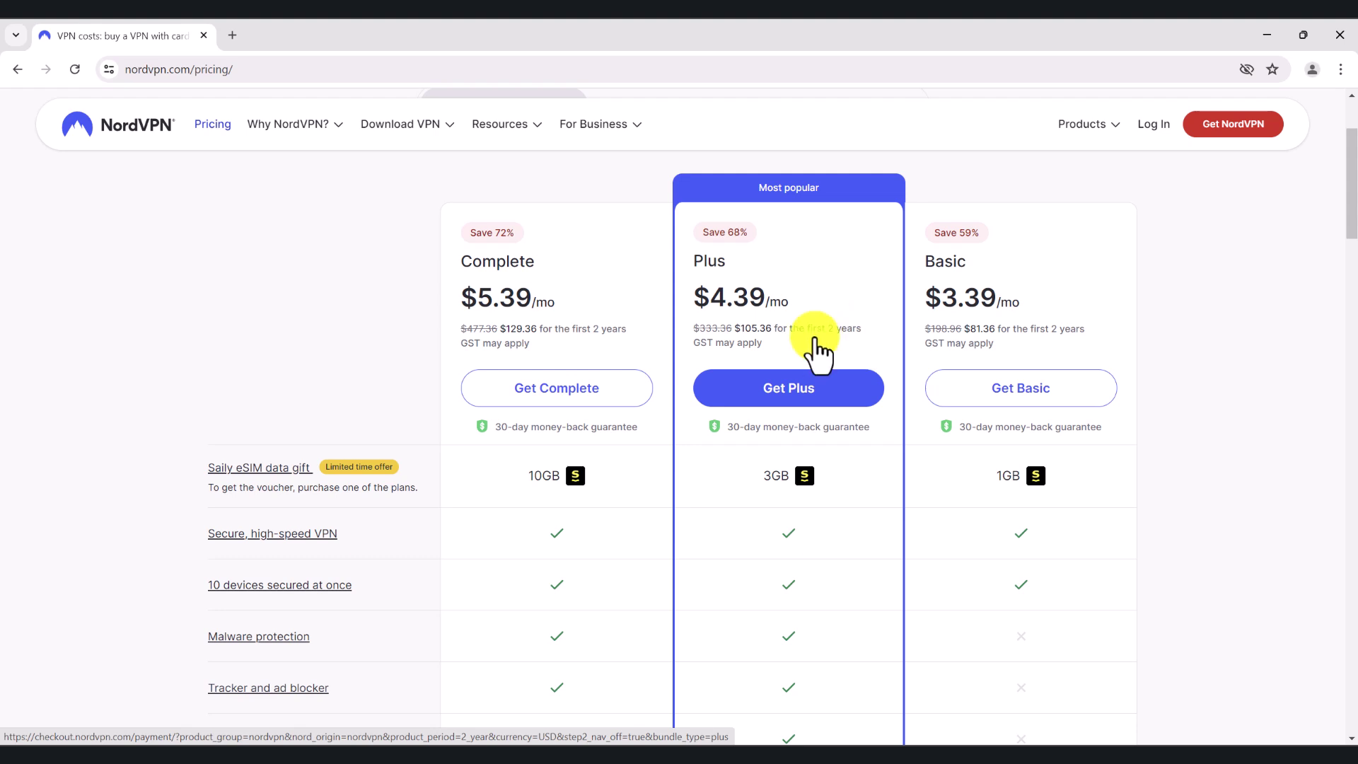
scroll(778, 360, "down", 1)
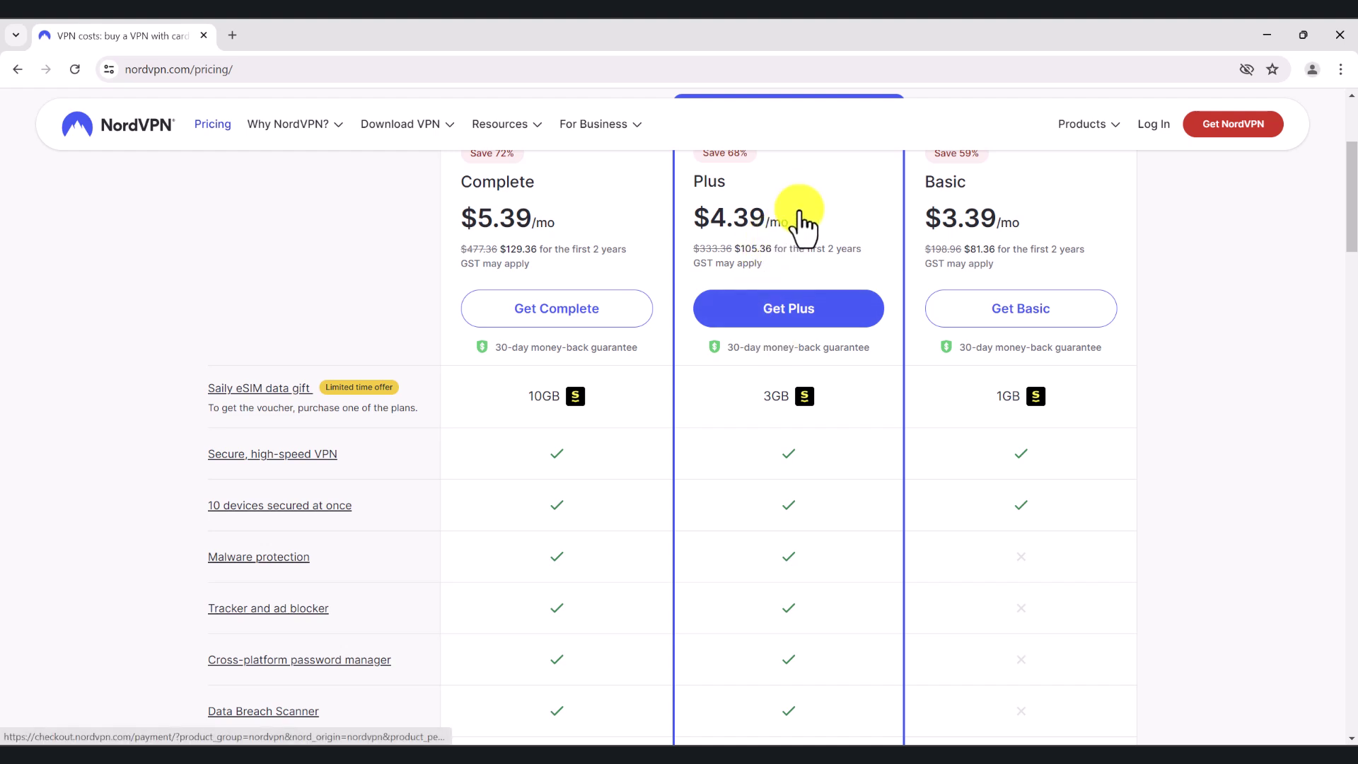
scroll(805, 248, "down", 2)
scroll(804, 253, "down", 1)
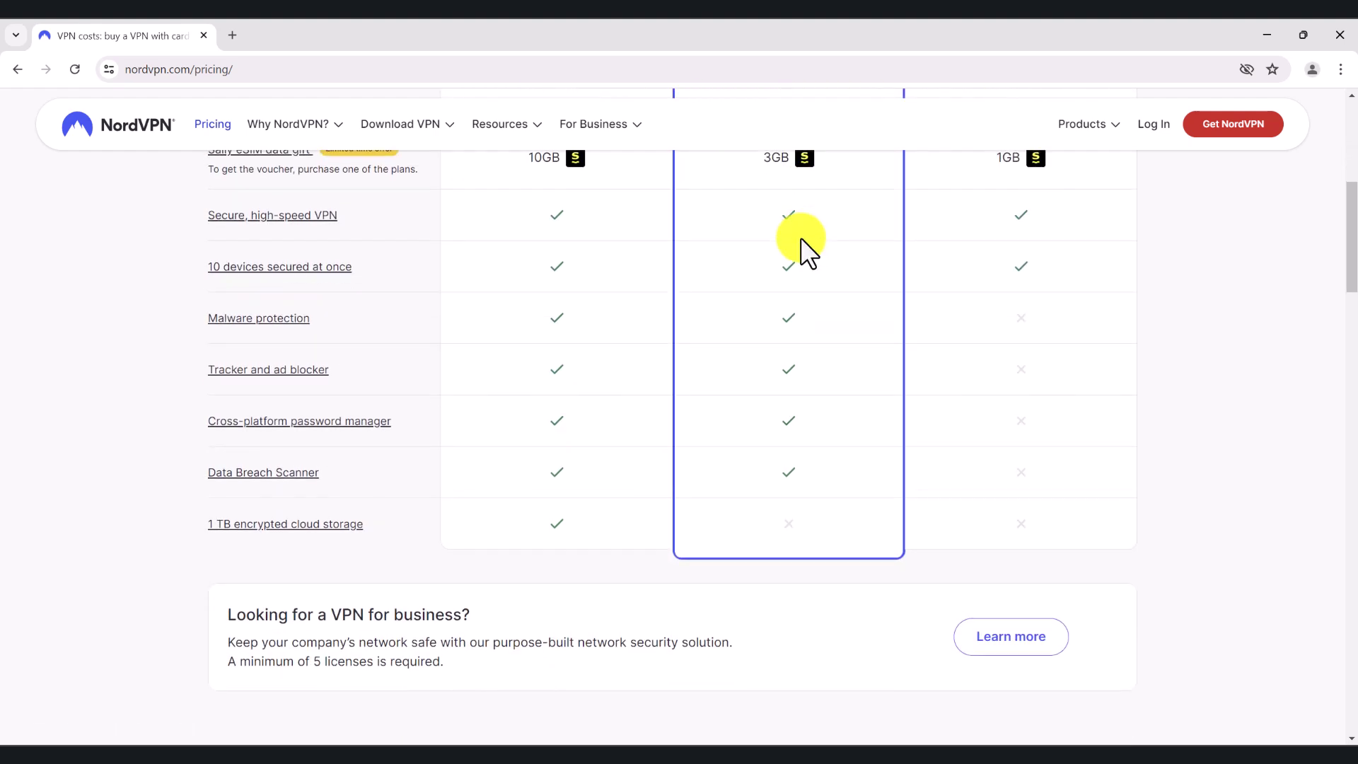
scroll(760, 314, "up", 6)
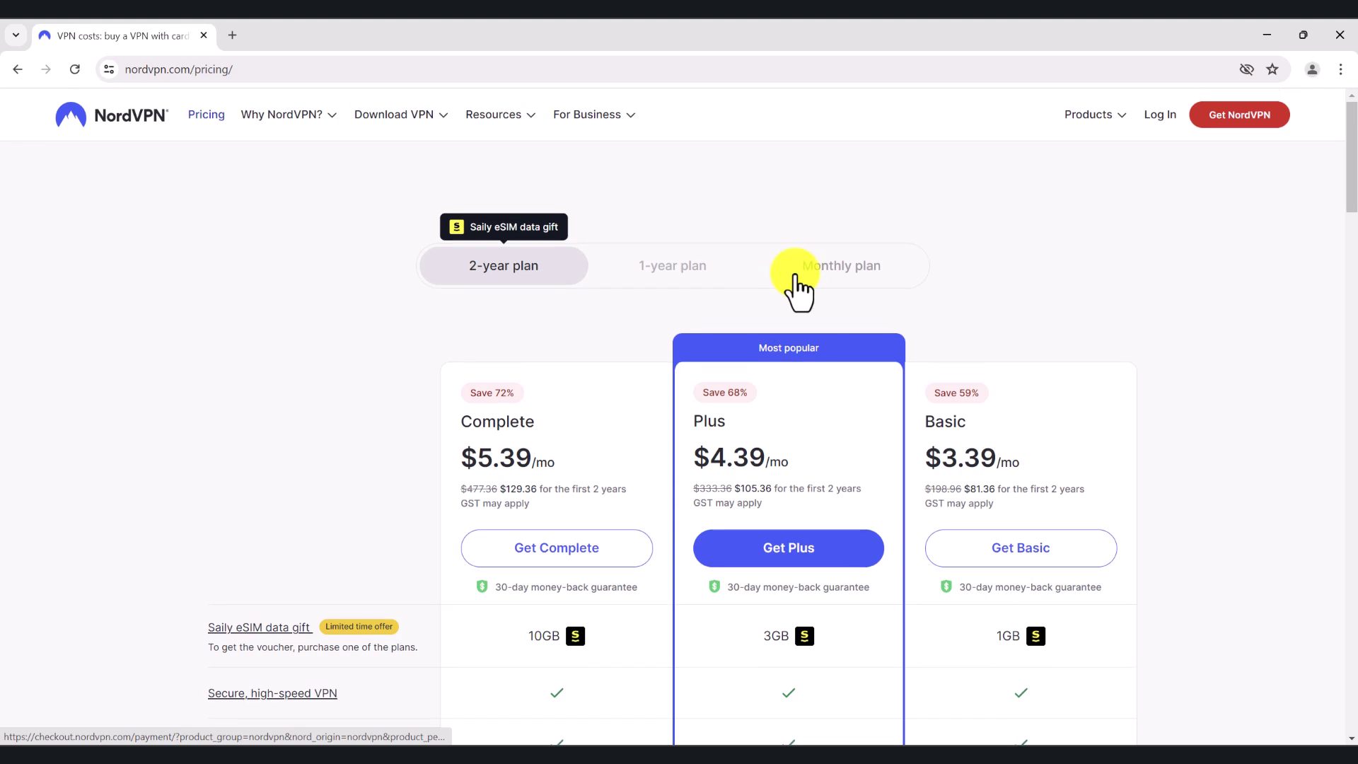
scroll(333, 341, "down", 2)
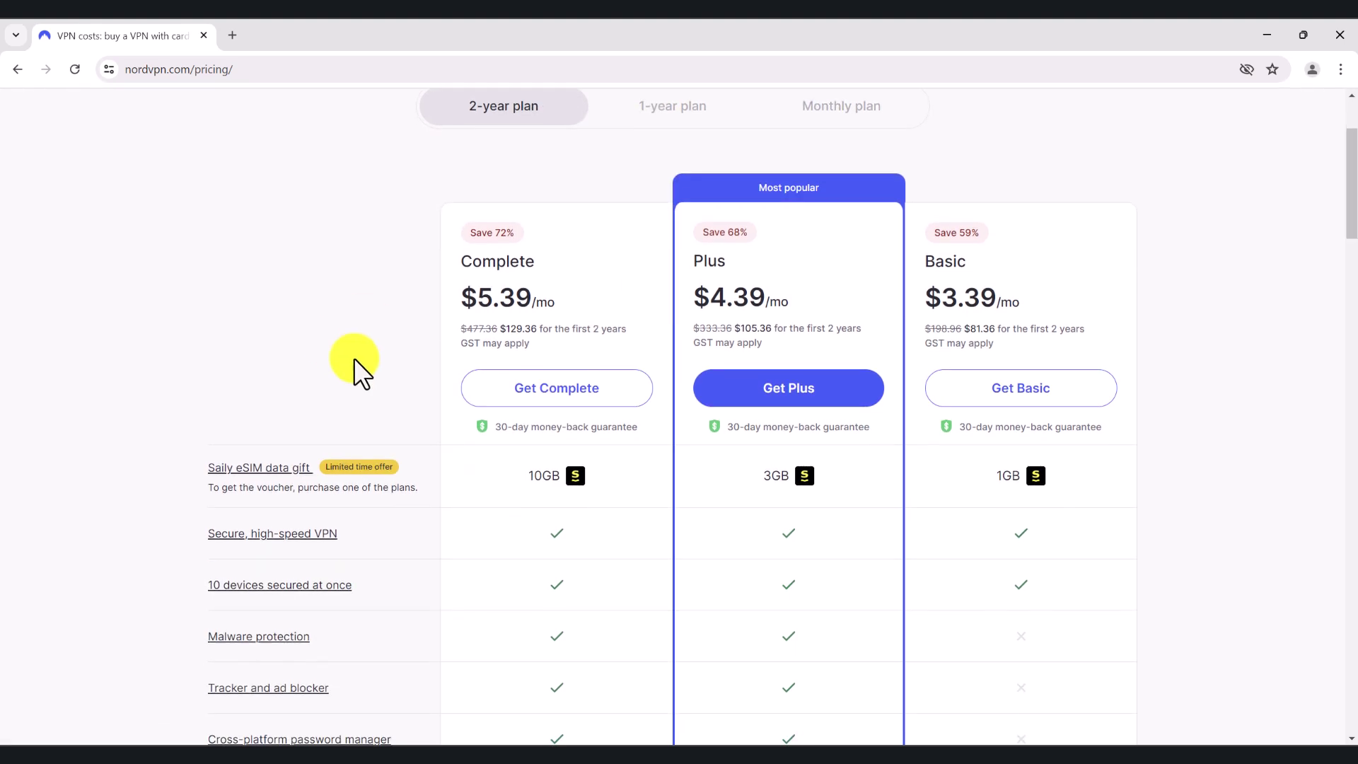
scroll(306, 203, "up", 2)
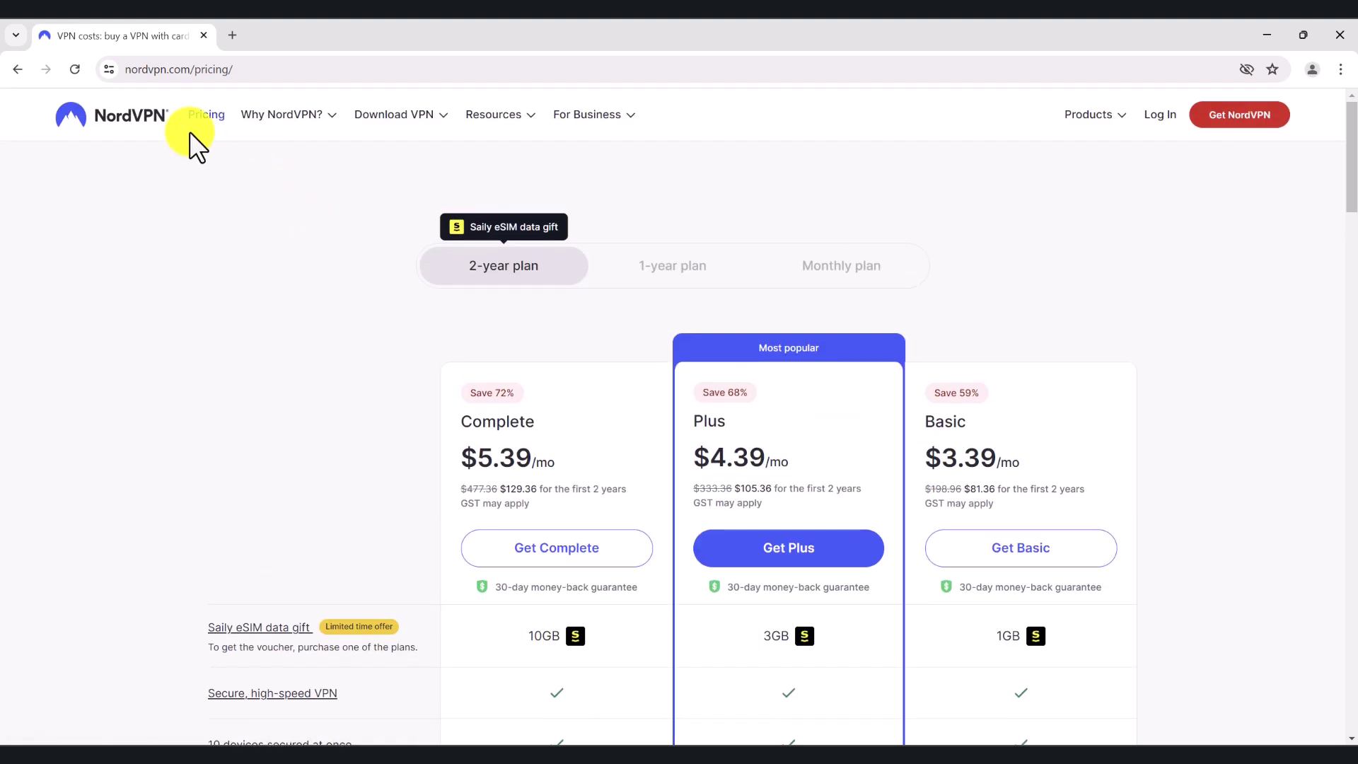
scroll(509, 282, "down", 4)
scroll(722, 403, "up", 2)
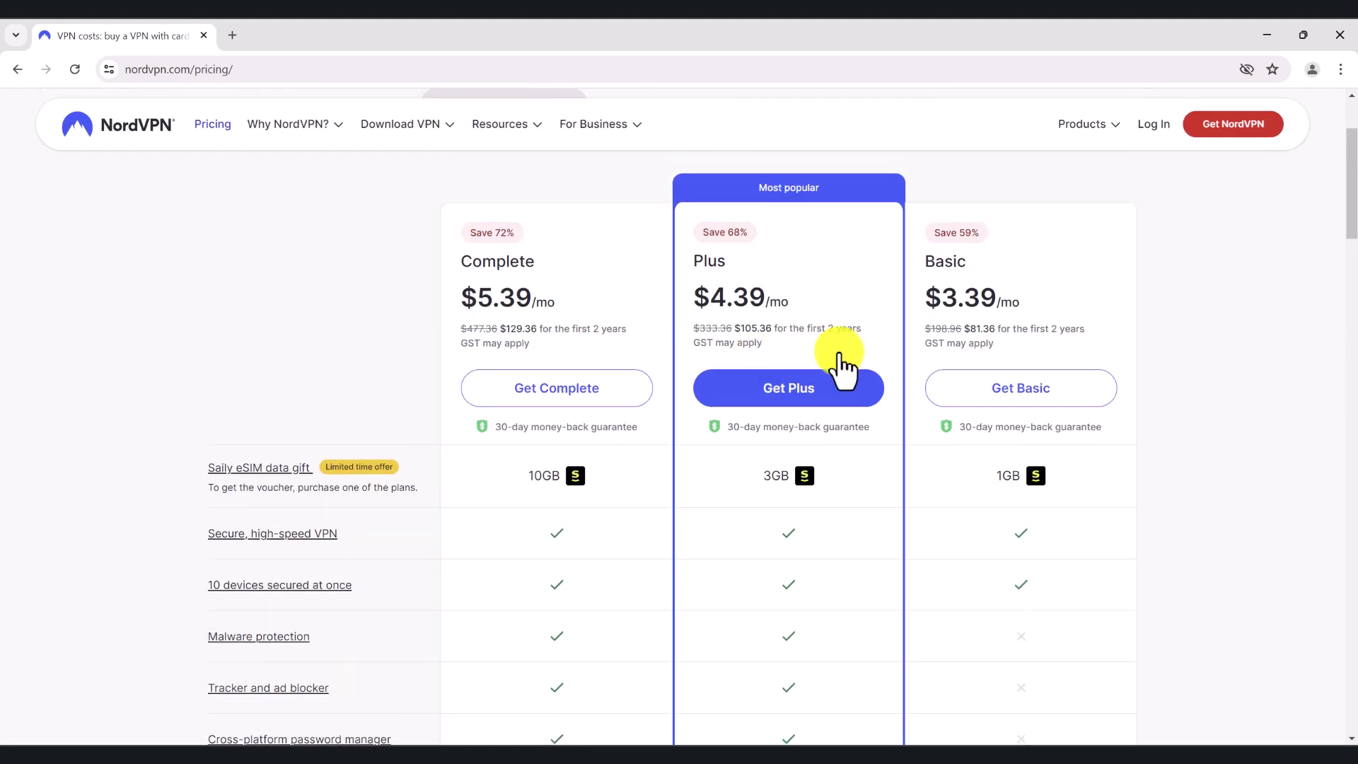
Review the checkout for the 2-year Plus plan, including its extra services, payment methods and order summary, and return to the pricing page
left_click(771, 390)
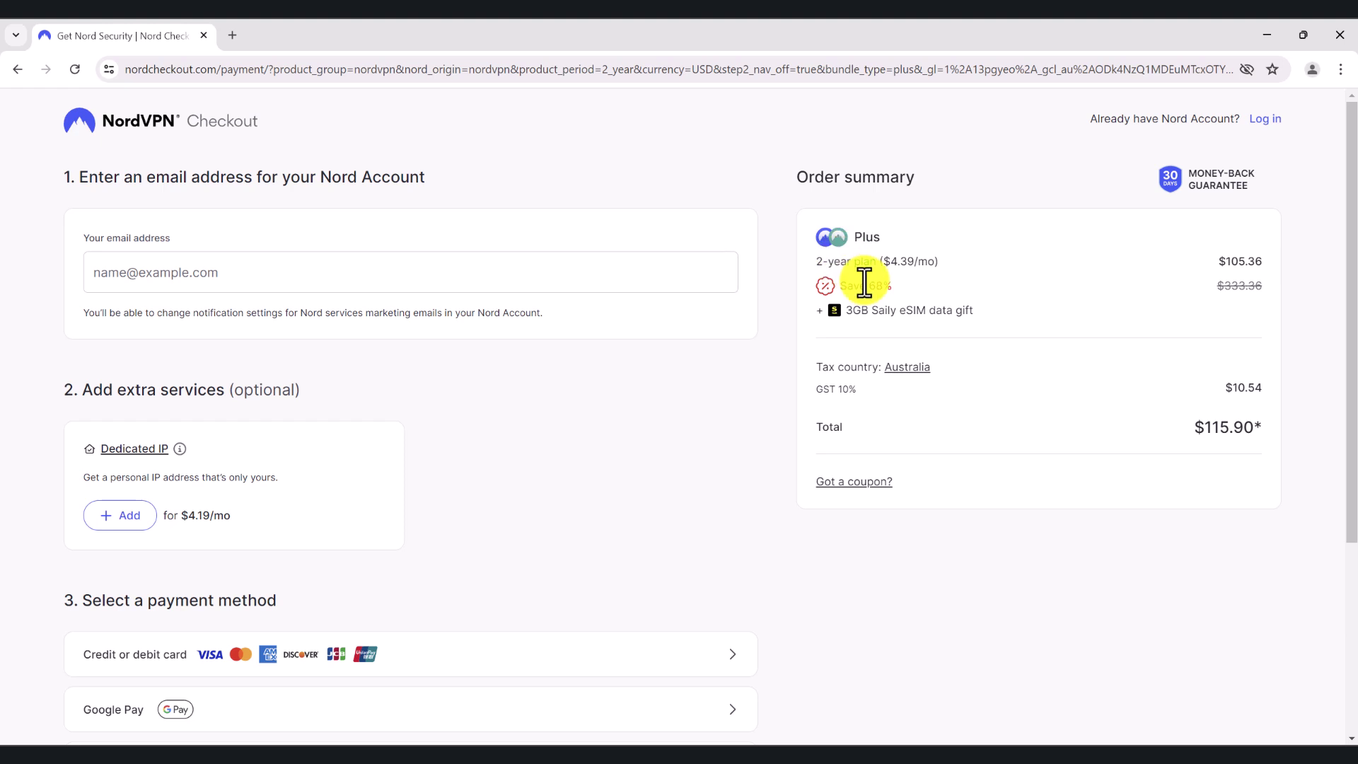
scroll(886, 427, "down", 1)
scroll(722, 370, "up", 1)
scroll(453, 456, "down", 4)
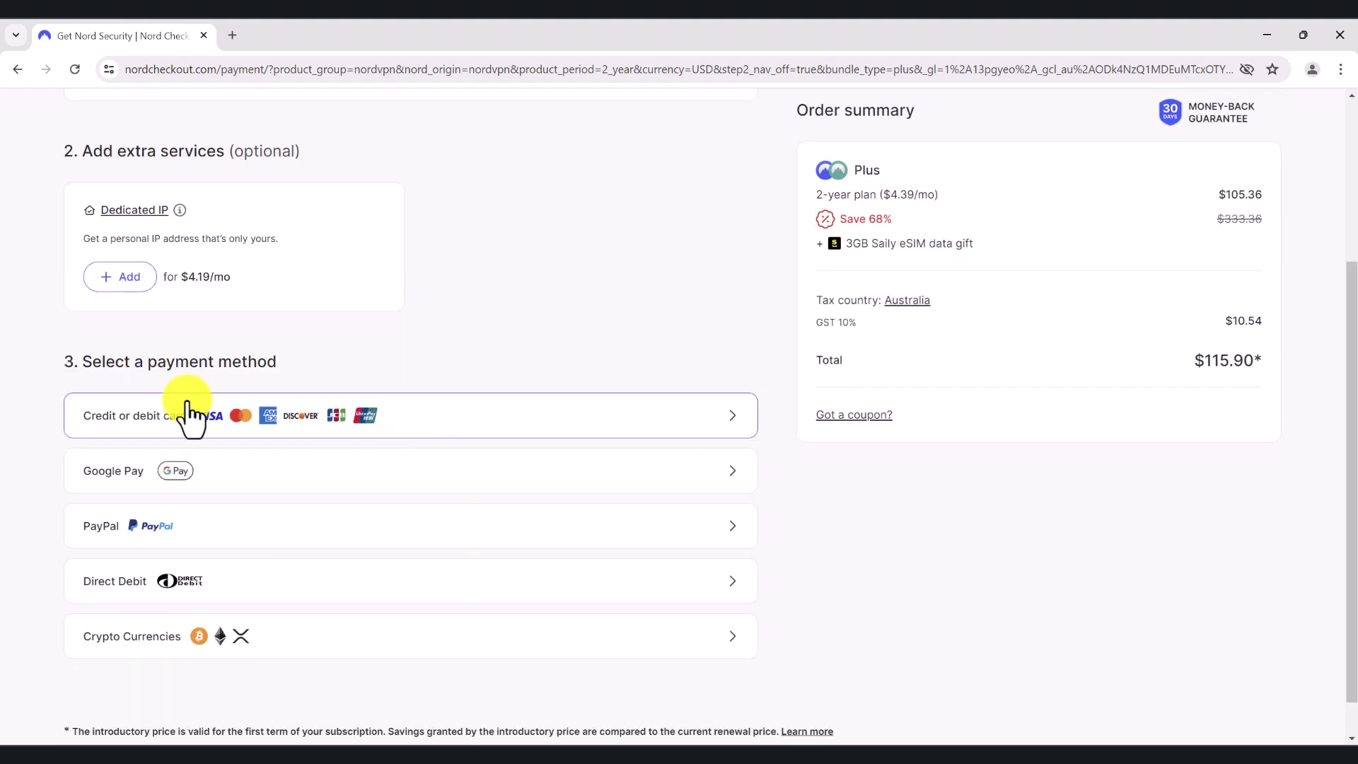
scroll(1122, 450, "up", 3)
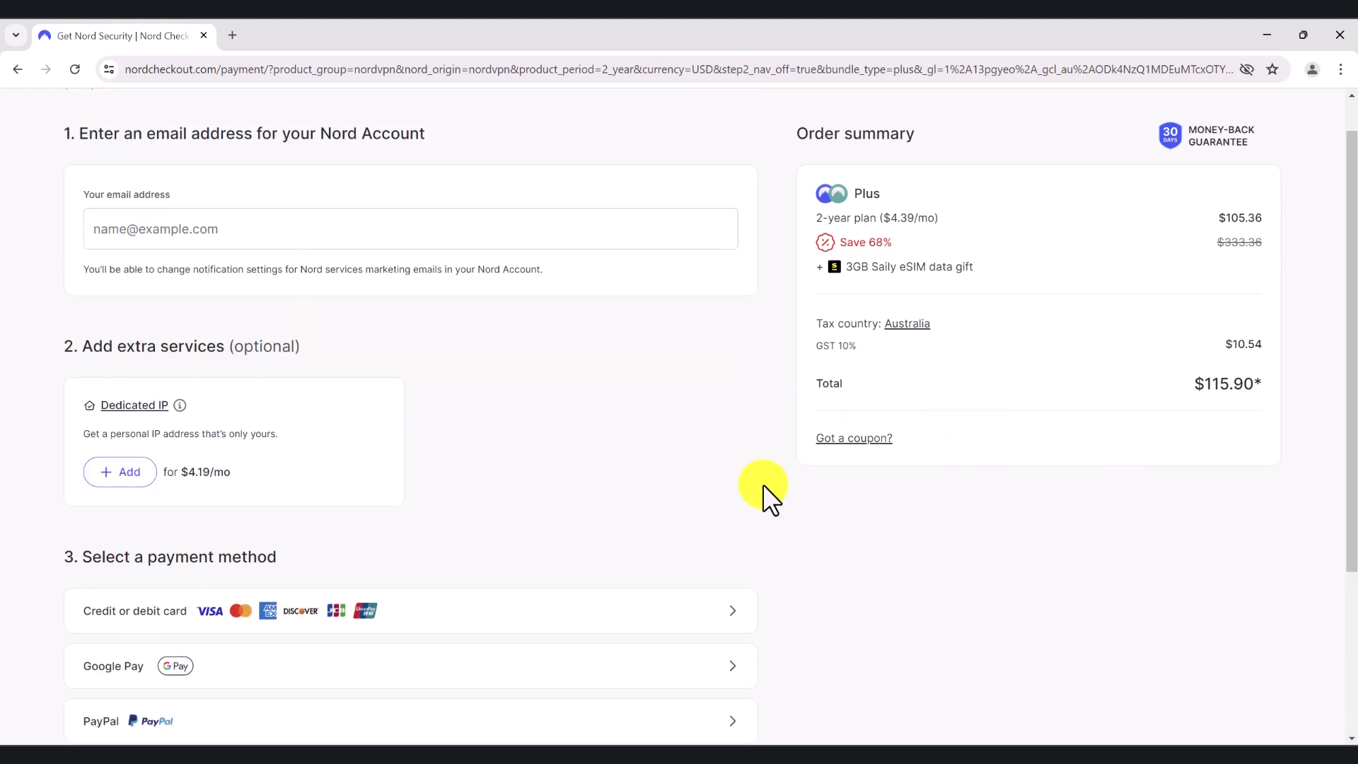
scroll(652, 412, "up", 1)
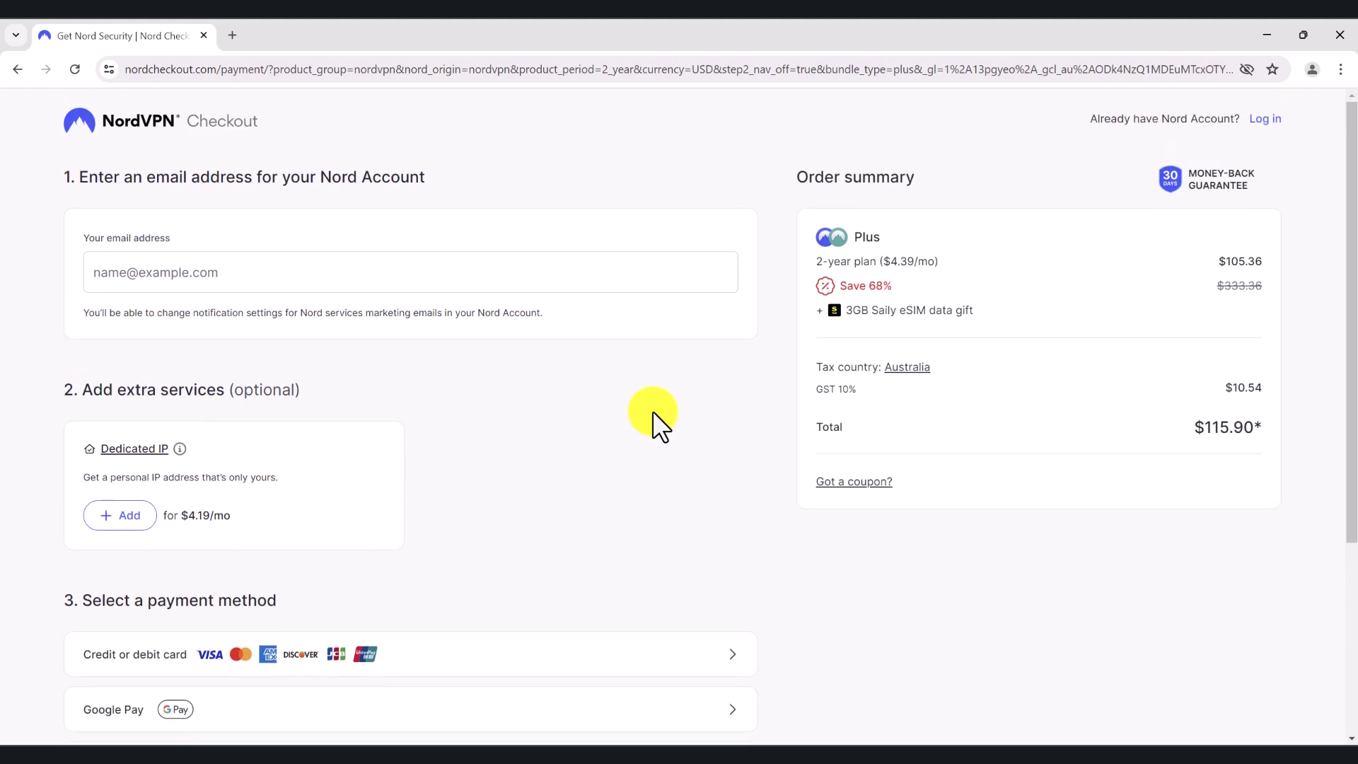
left_click(19, 68)
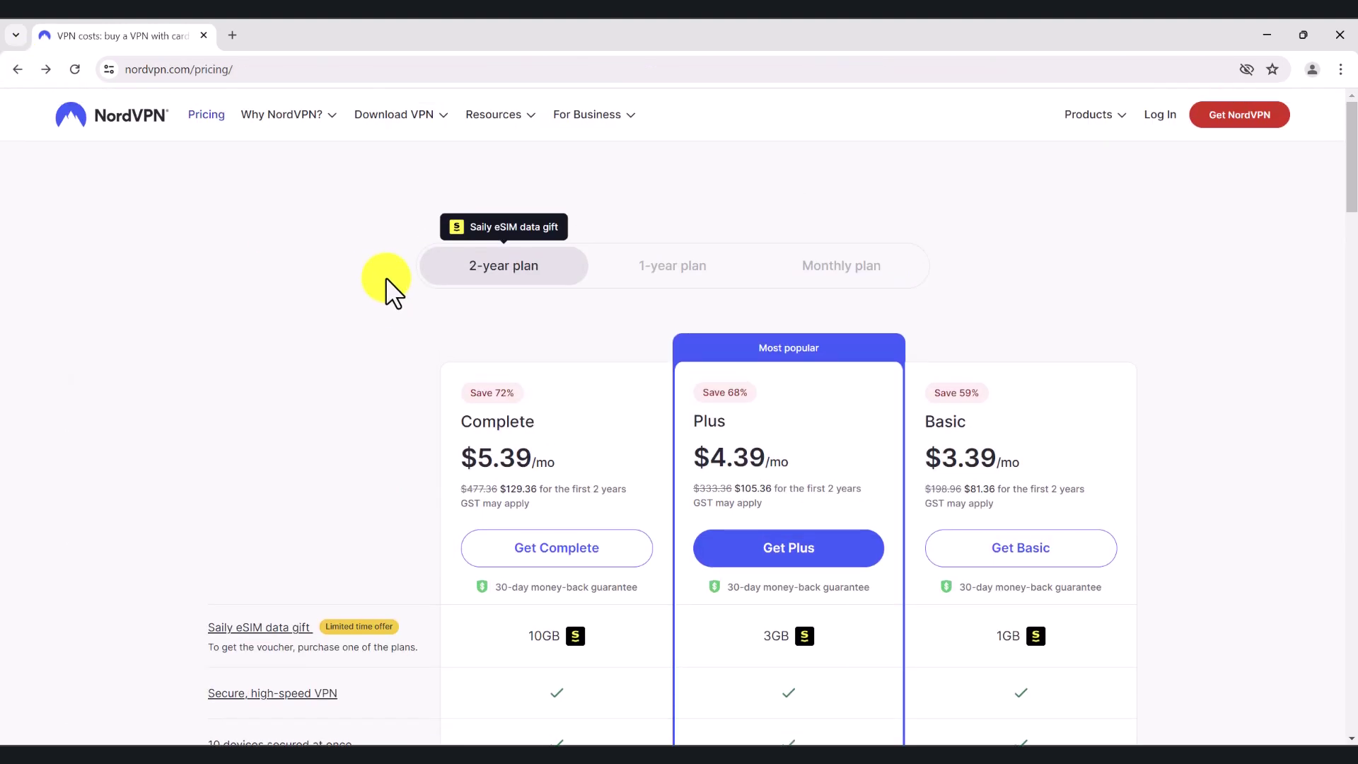
Open the Windows download page on the NordVPN site and download the NordVPNSetup.exe installer
mouse_move(437, 121)
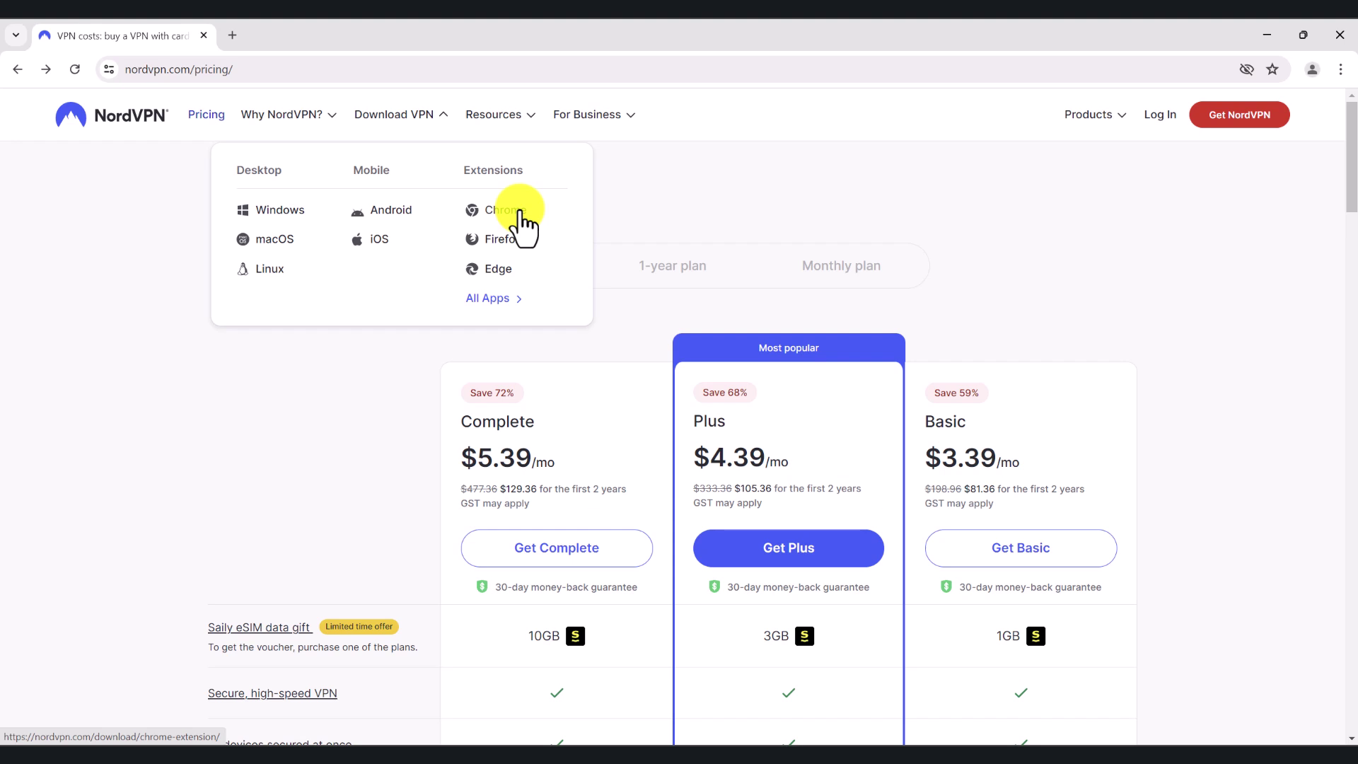
left_click(288, 215)
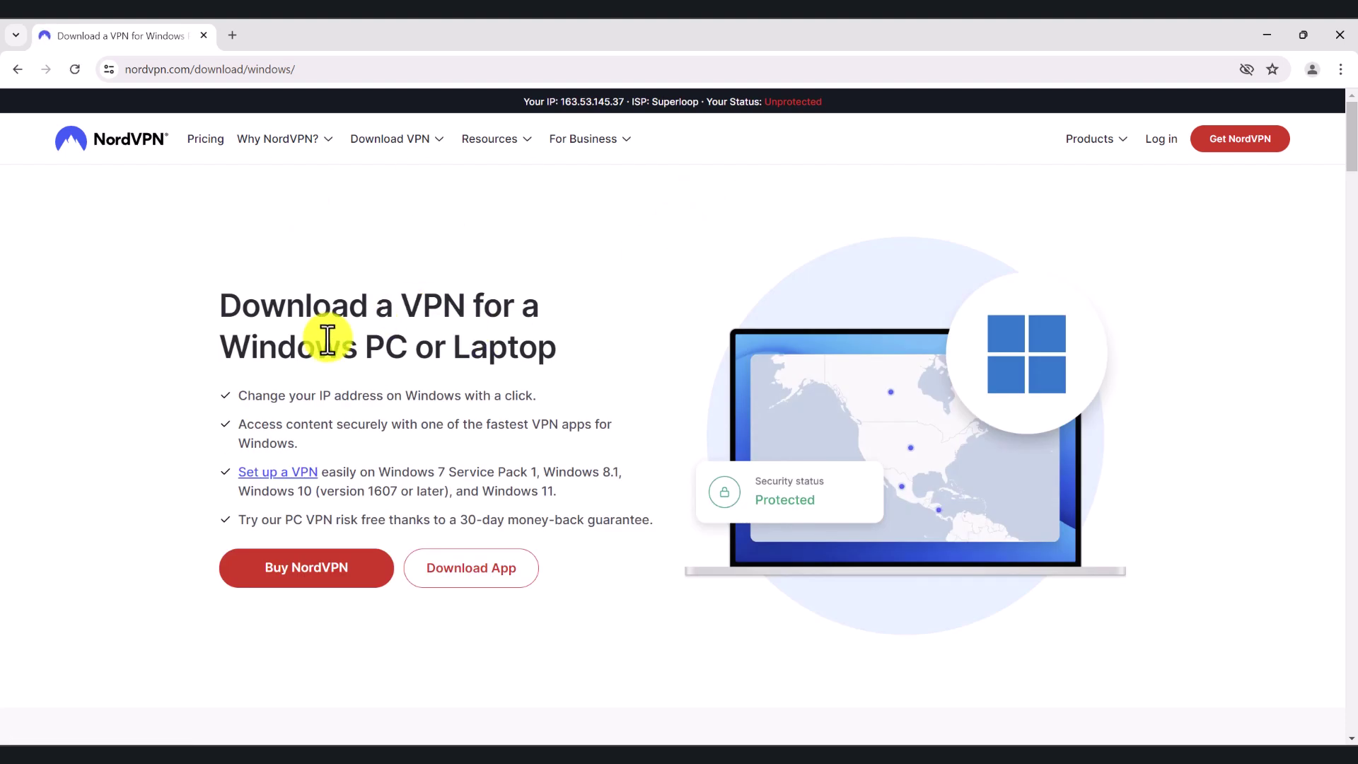
scroll(325, 340, "down", 1)
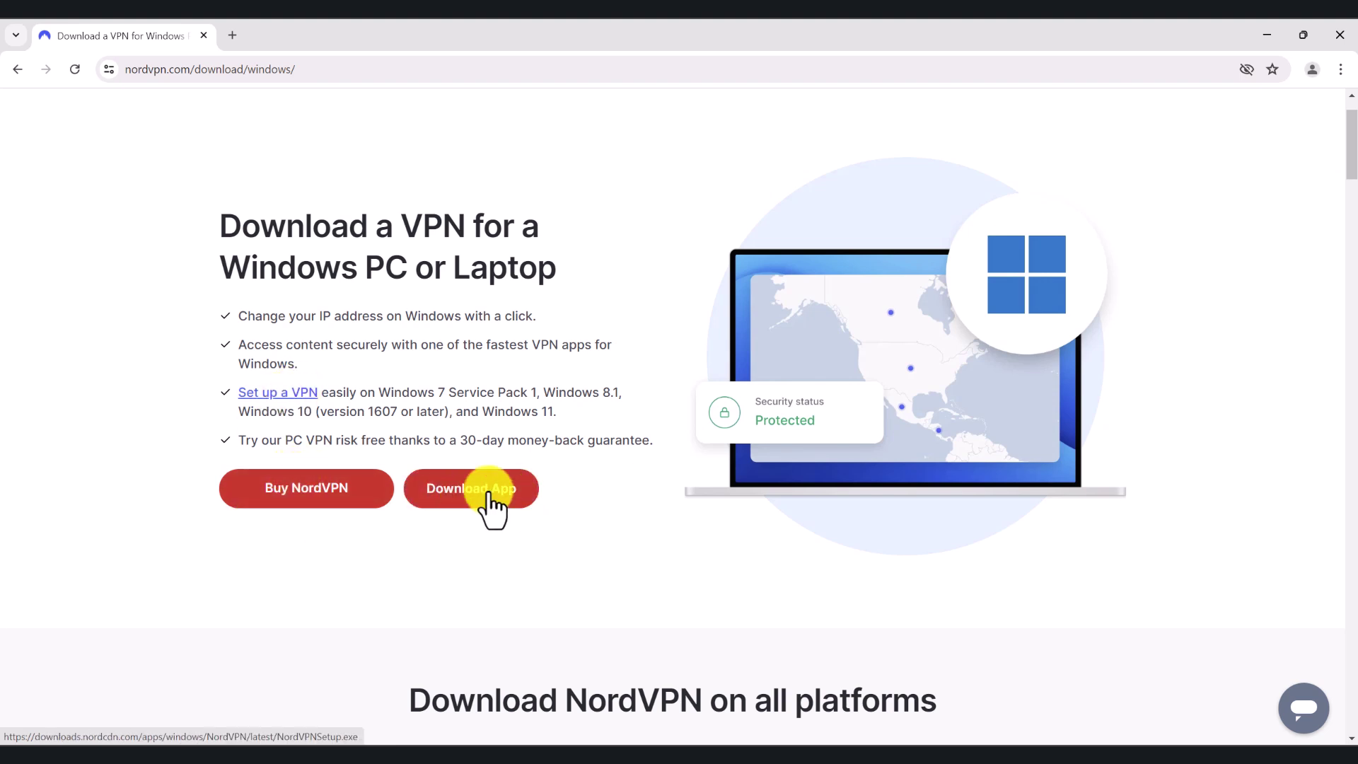
scroll(628, 442, "down", 4)
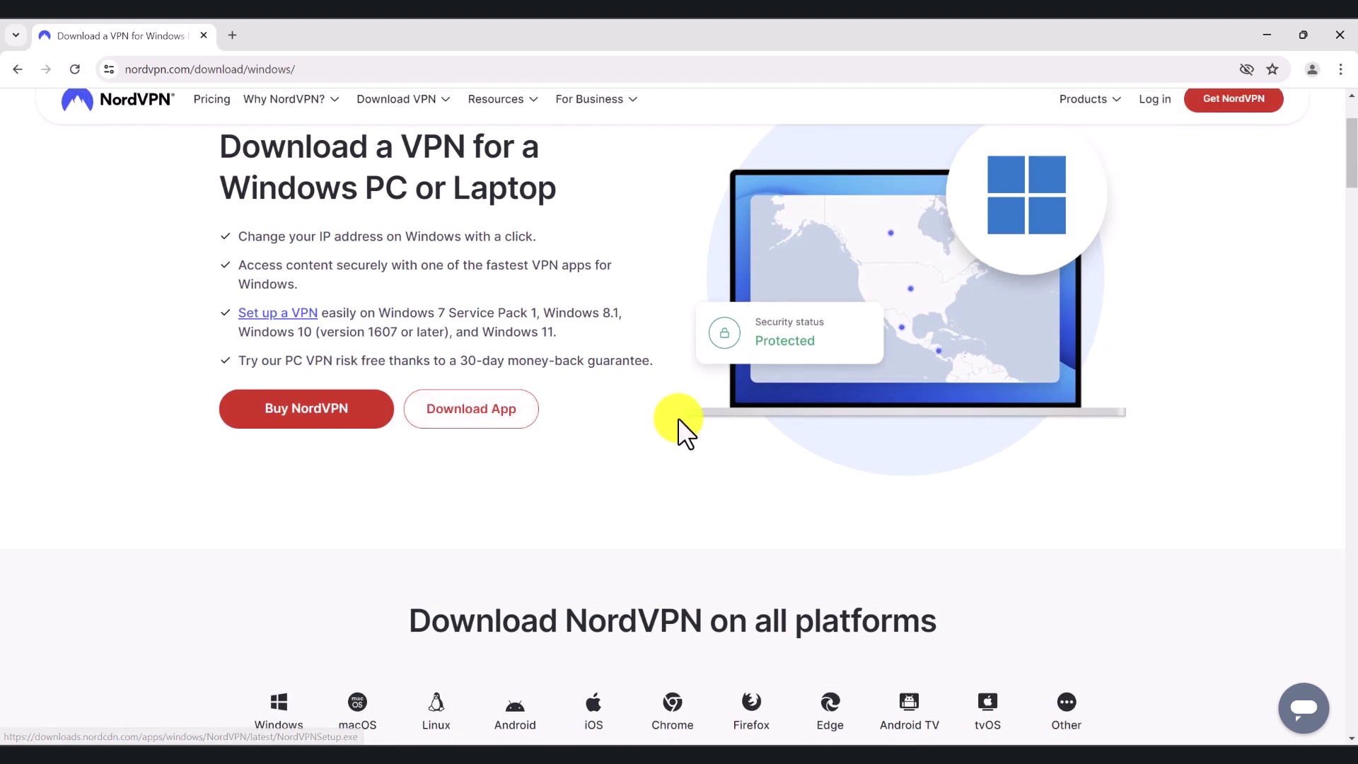
scroll(562, 340, "up", 2)
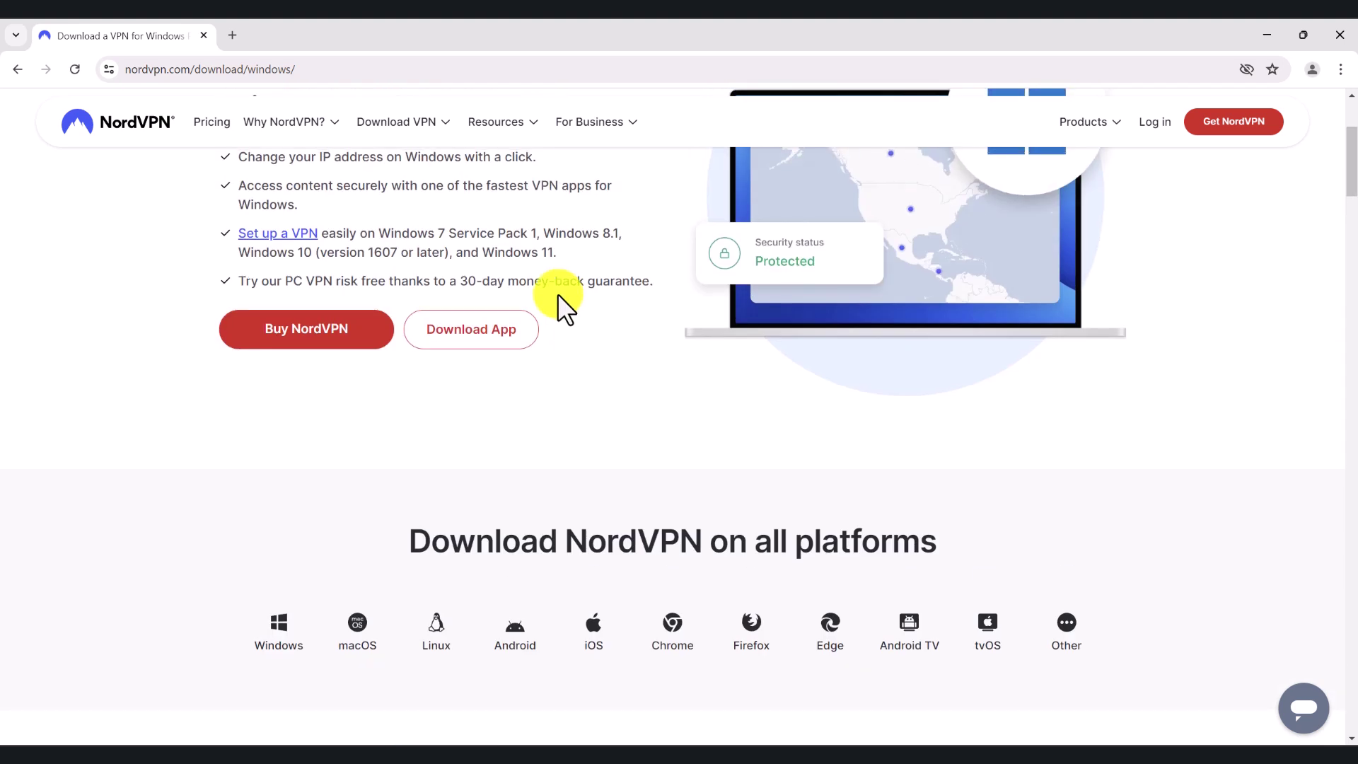
left_click(470, 343)
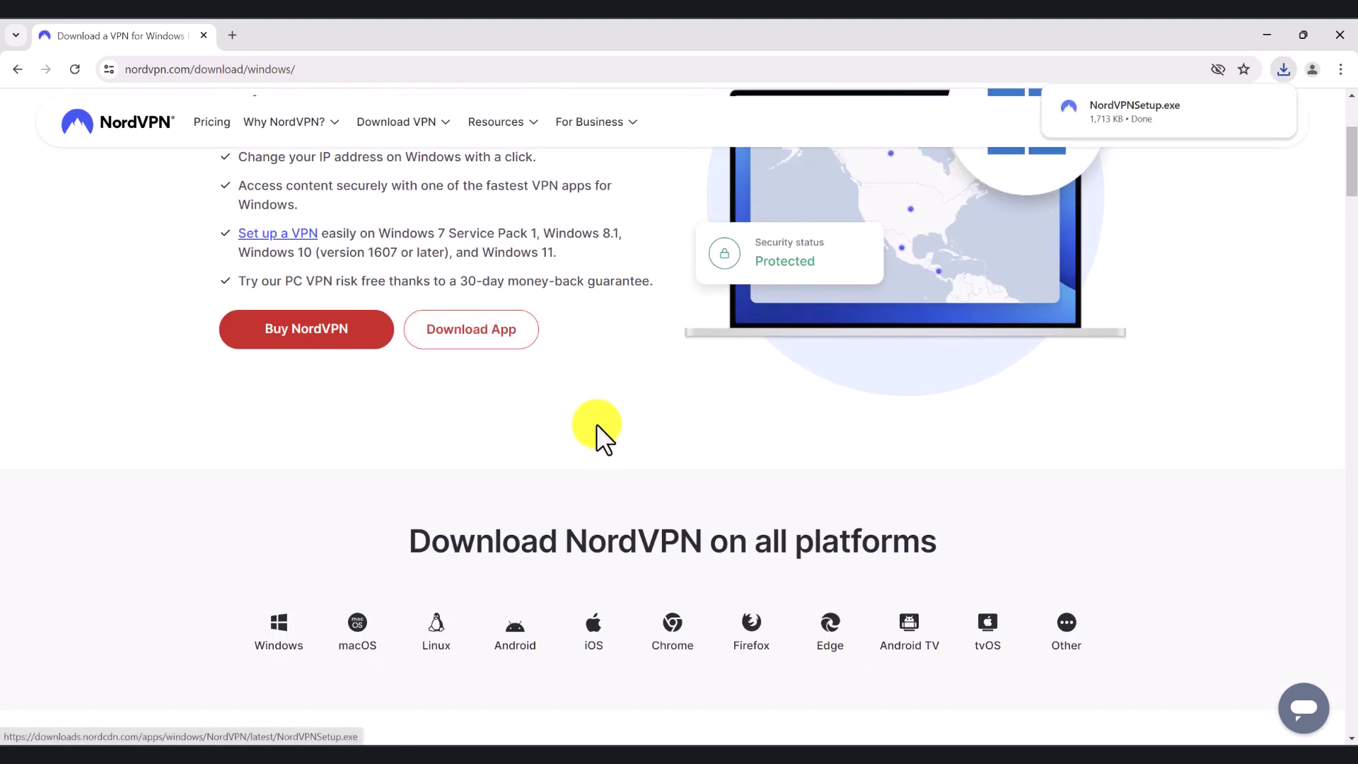
mouse_move(1174, 120)
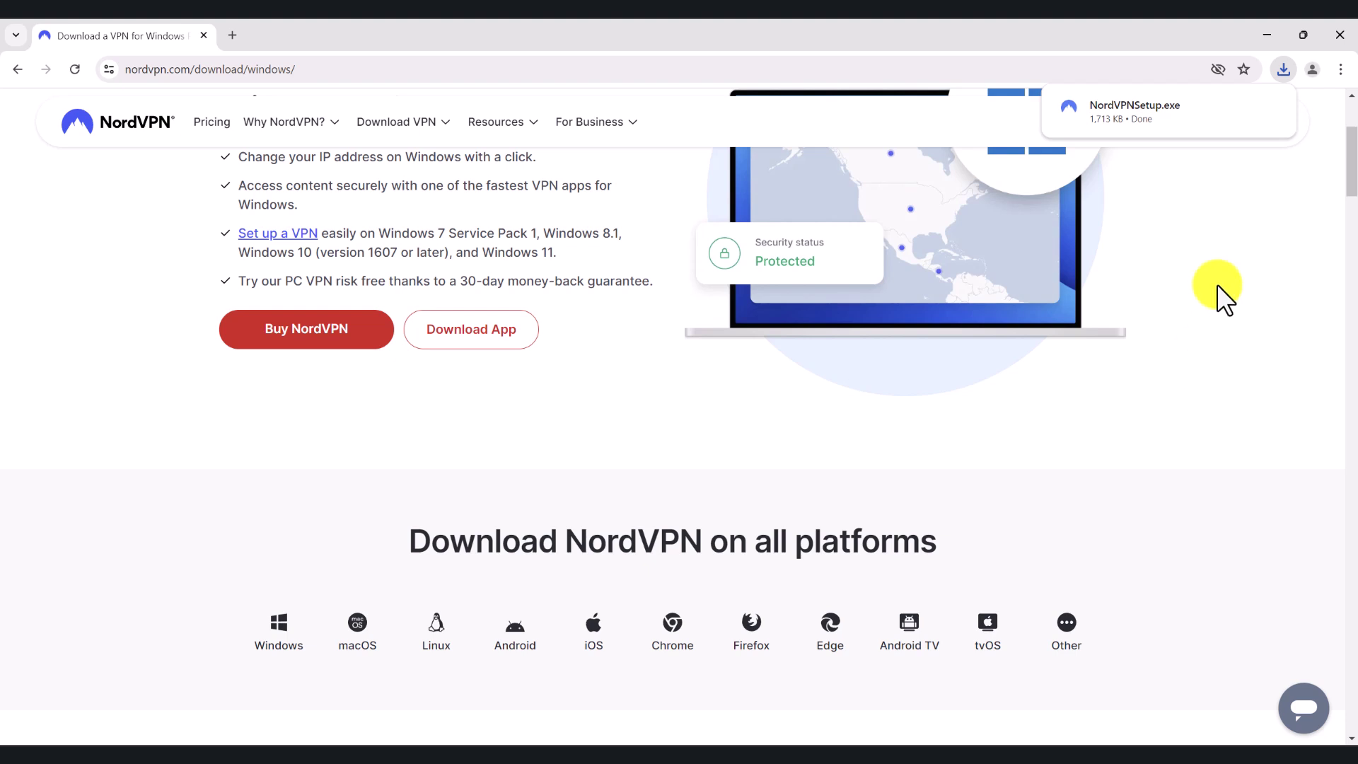
Minimize the browser, launch the NordVPN desktop app and maximize its window
left_click(1266, 39)
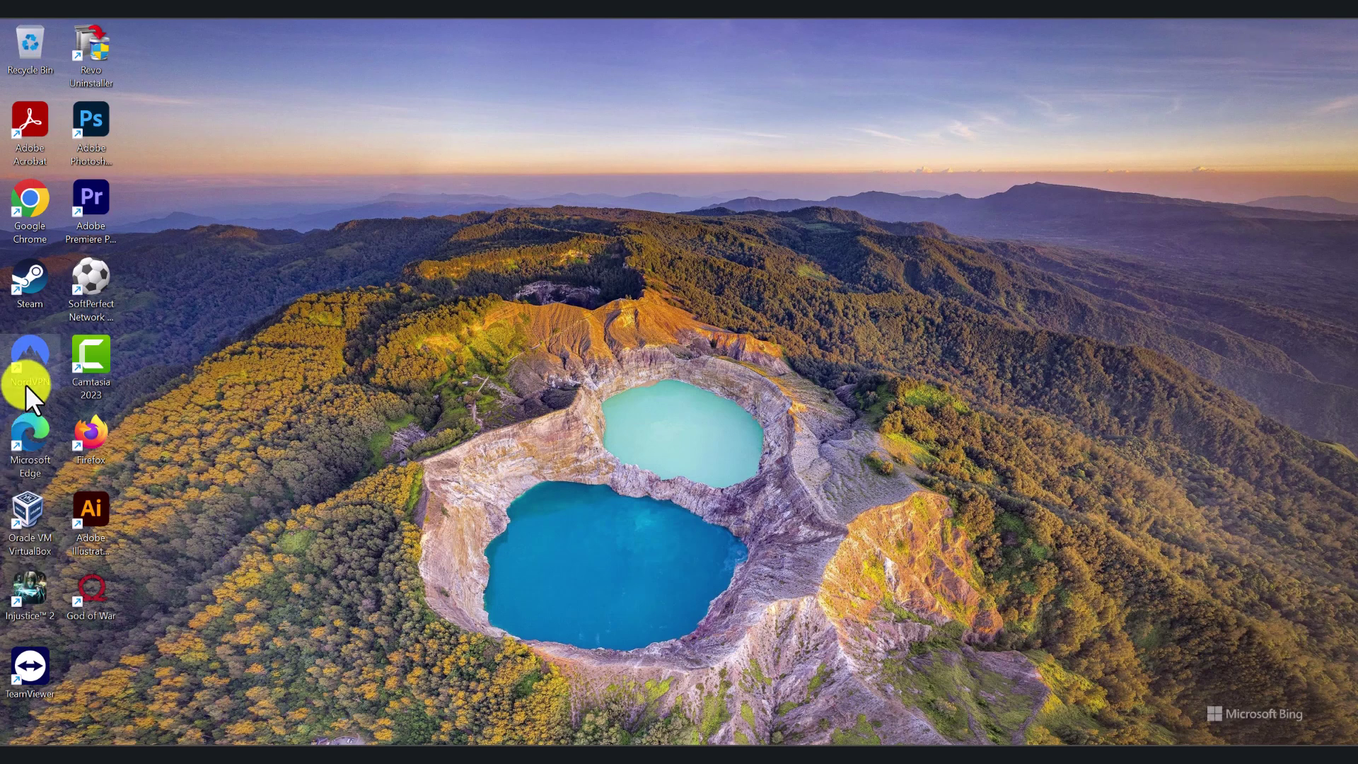
double_click(37, 345)
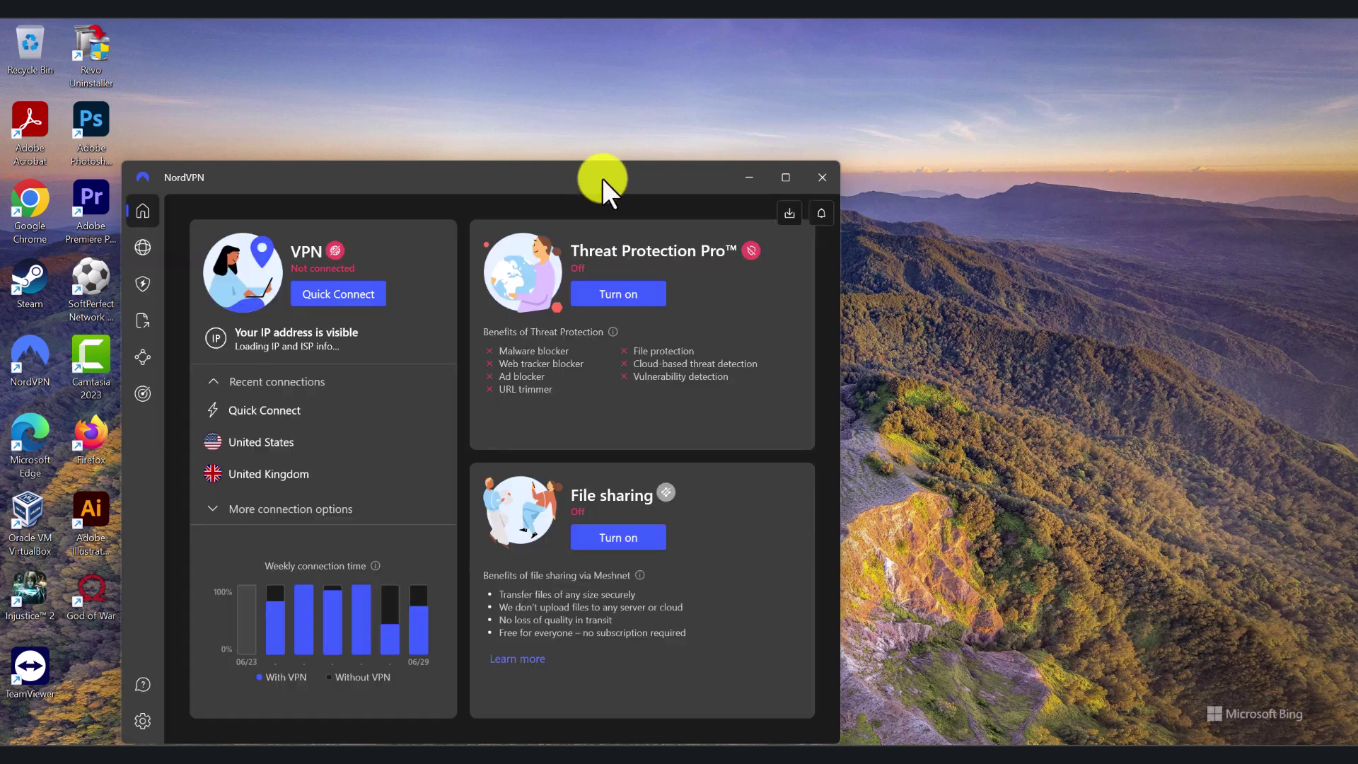
left_click_drag(601, 179, 752, 138)
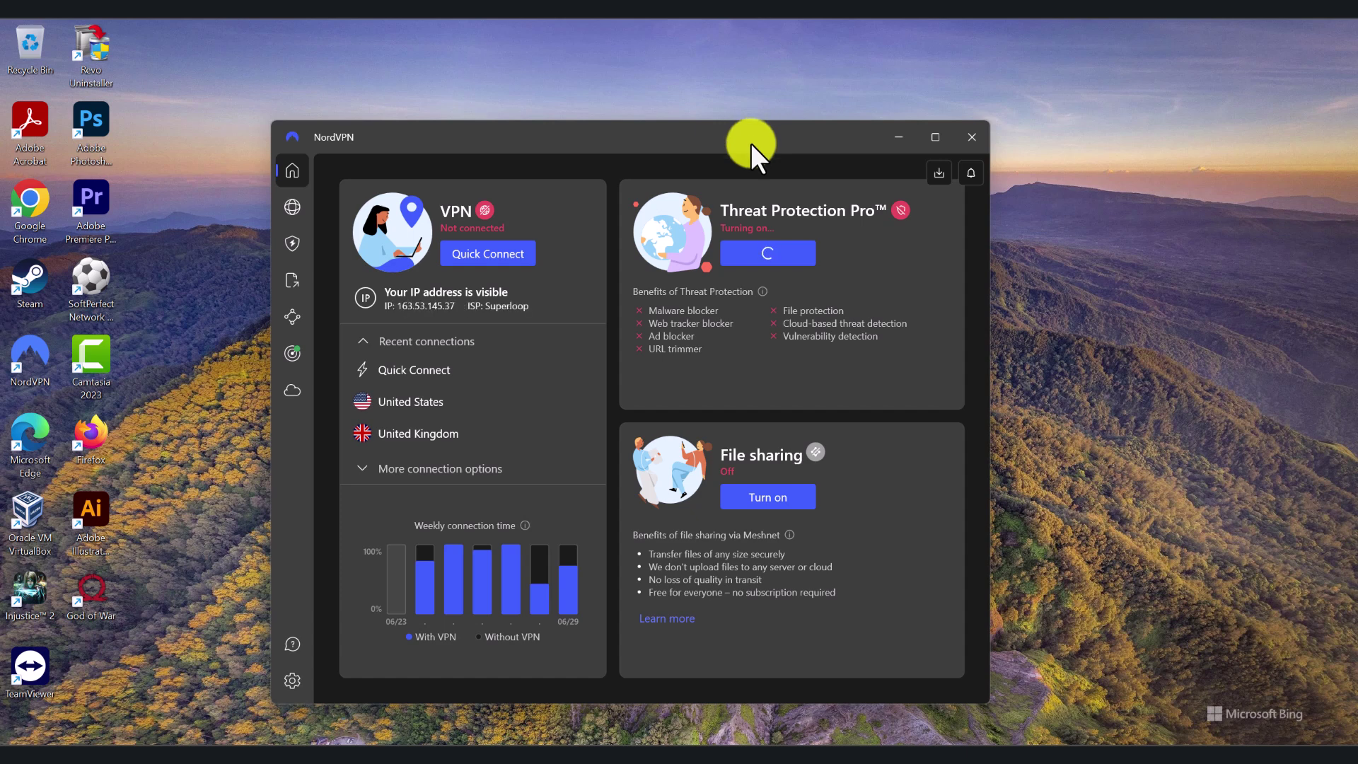
left_click(935, 137)
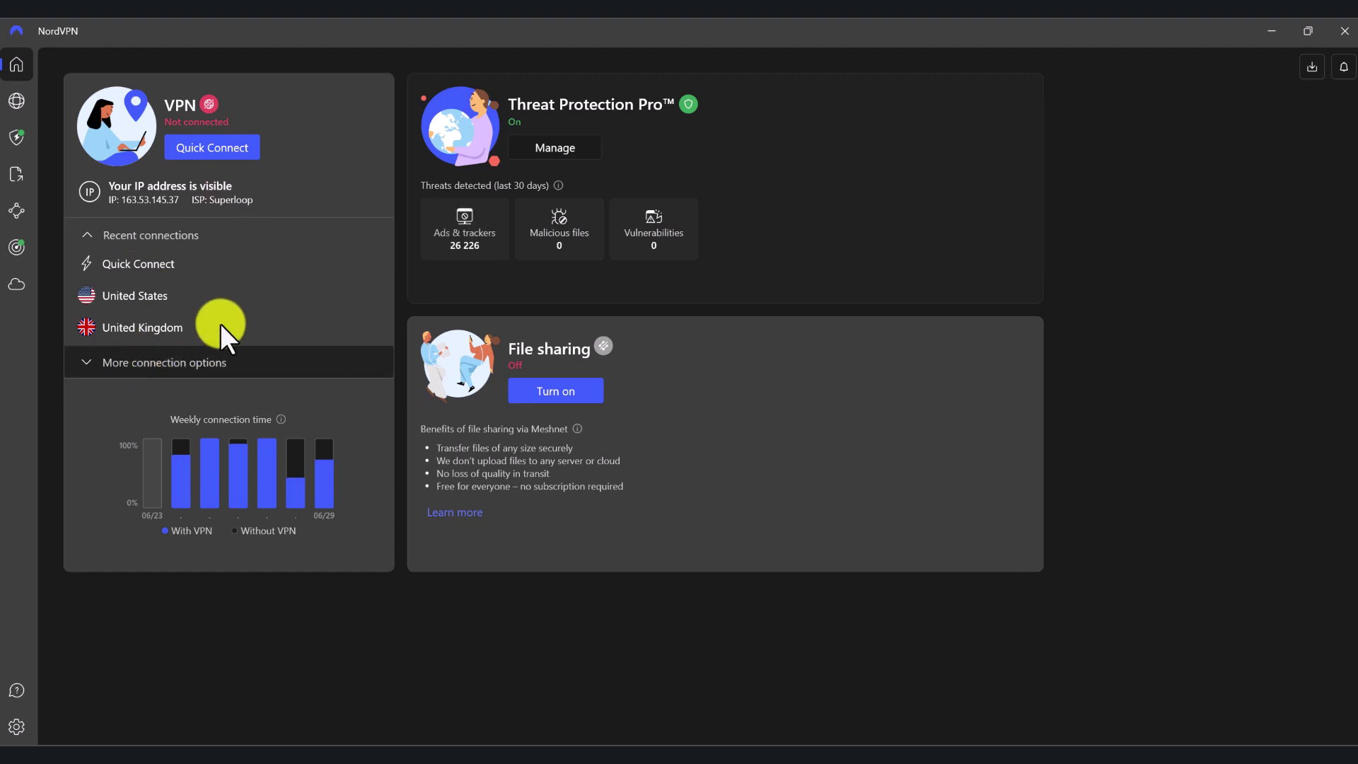
Search the additional connection options for "united" and connect to the United Kingdom
left_click(91, 361)
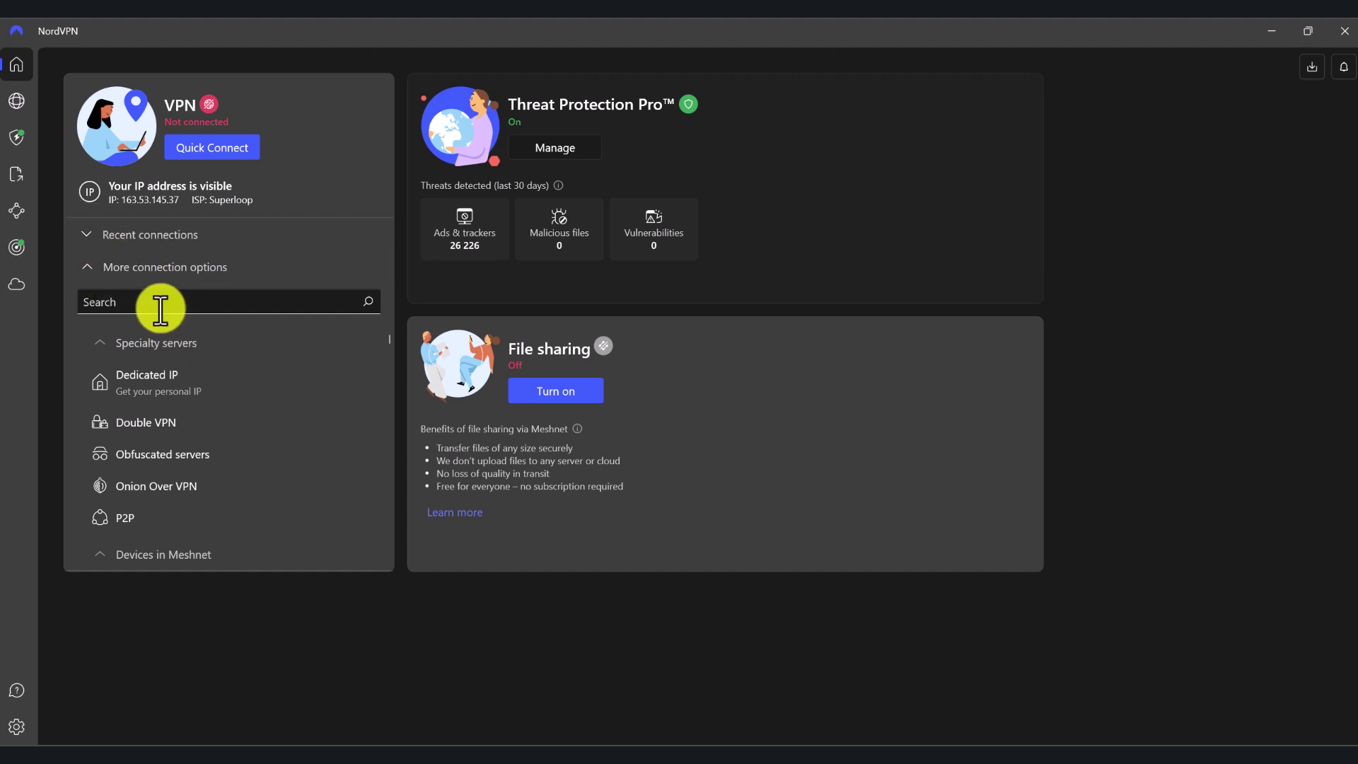
left_click(84, 266)
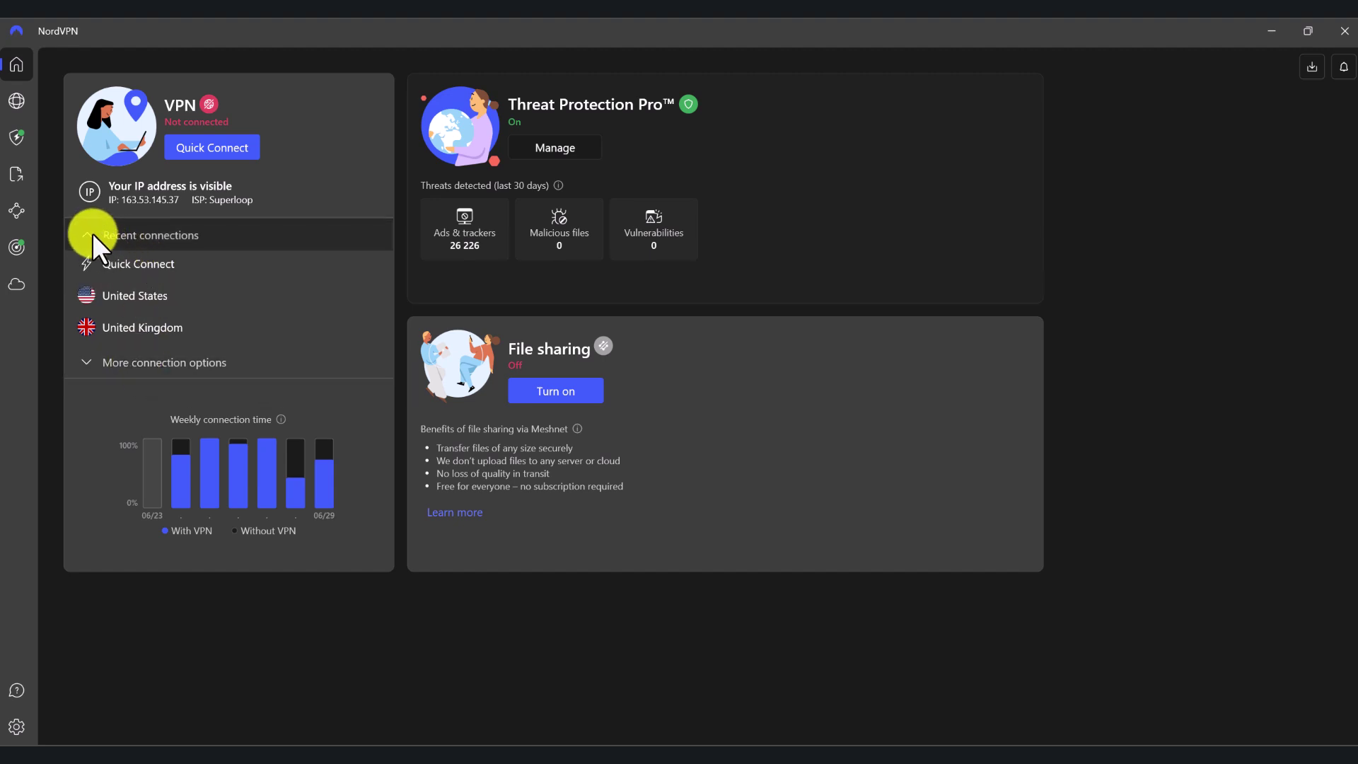
left_click(92, 234)
left_click(131, 294)
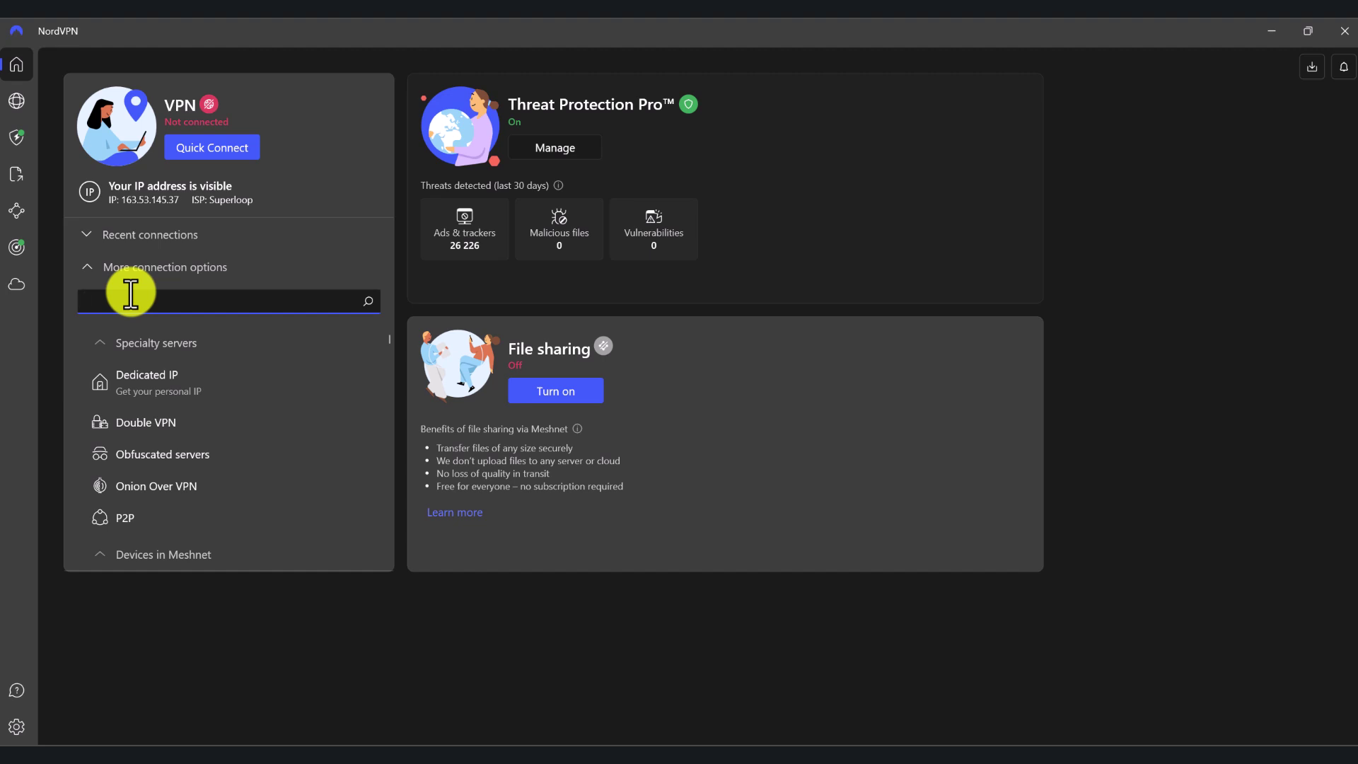
type("united")
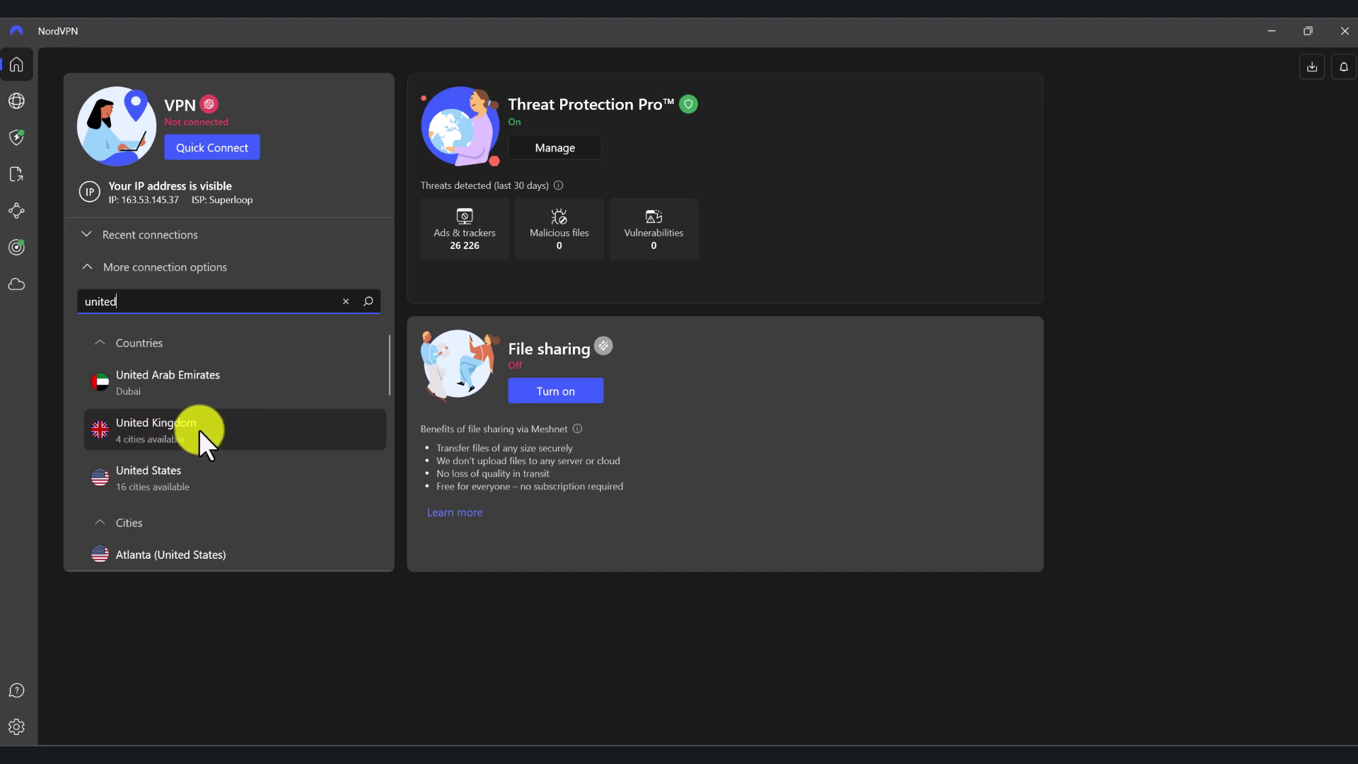
left_click(157, 432)
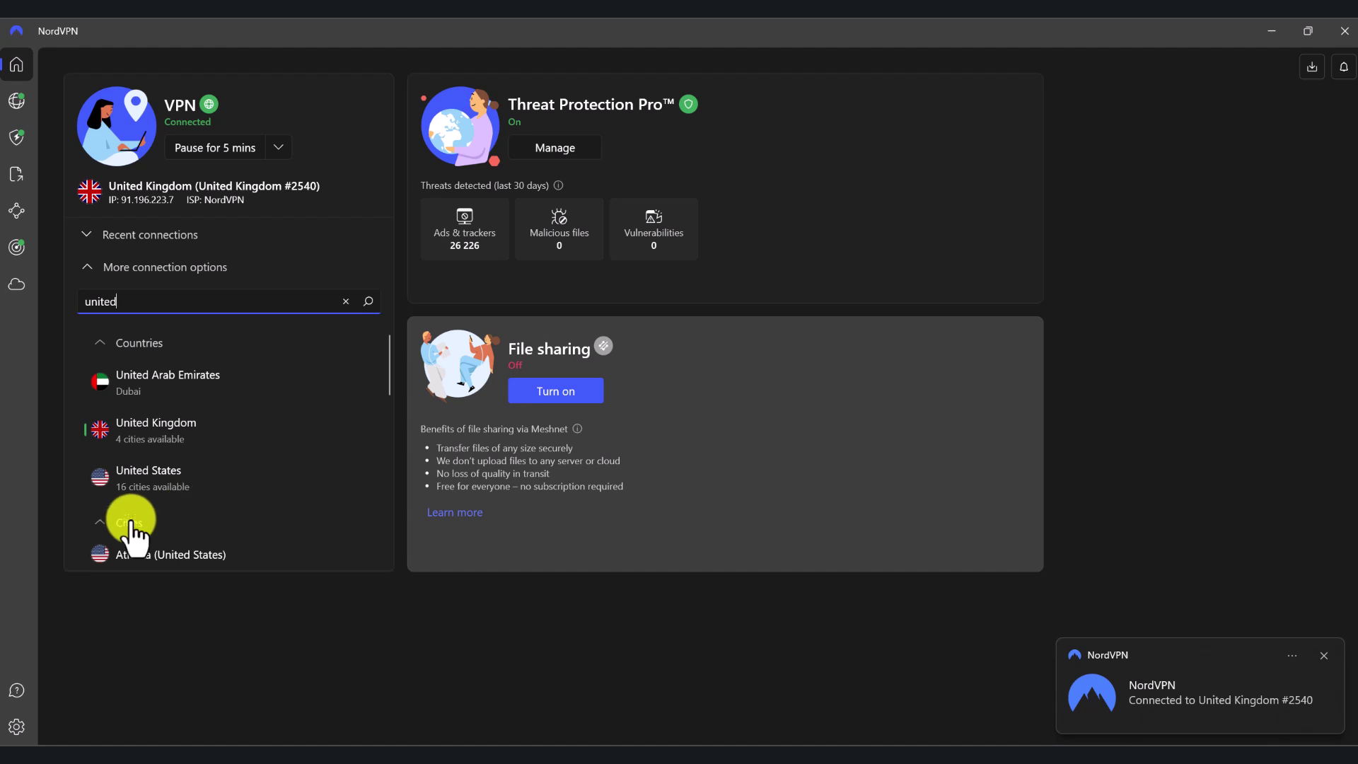
Look through the United States and United Kingdom cities in the "united" search results, and clear the search
scroll(126, 521, "down", 1)
scroll(129, 494, "down", 6)
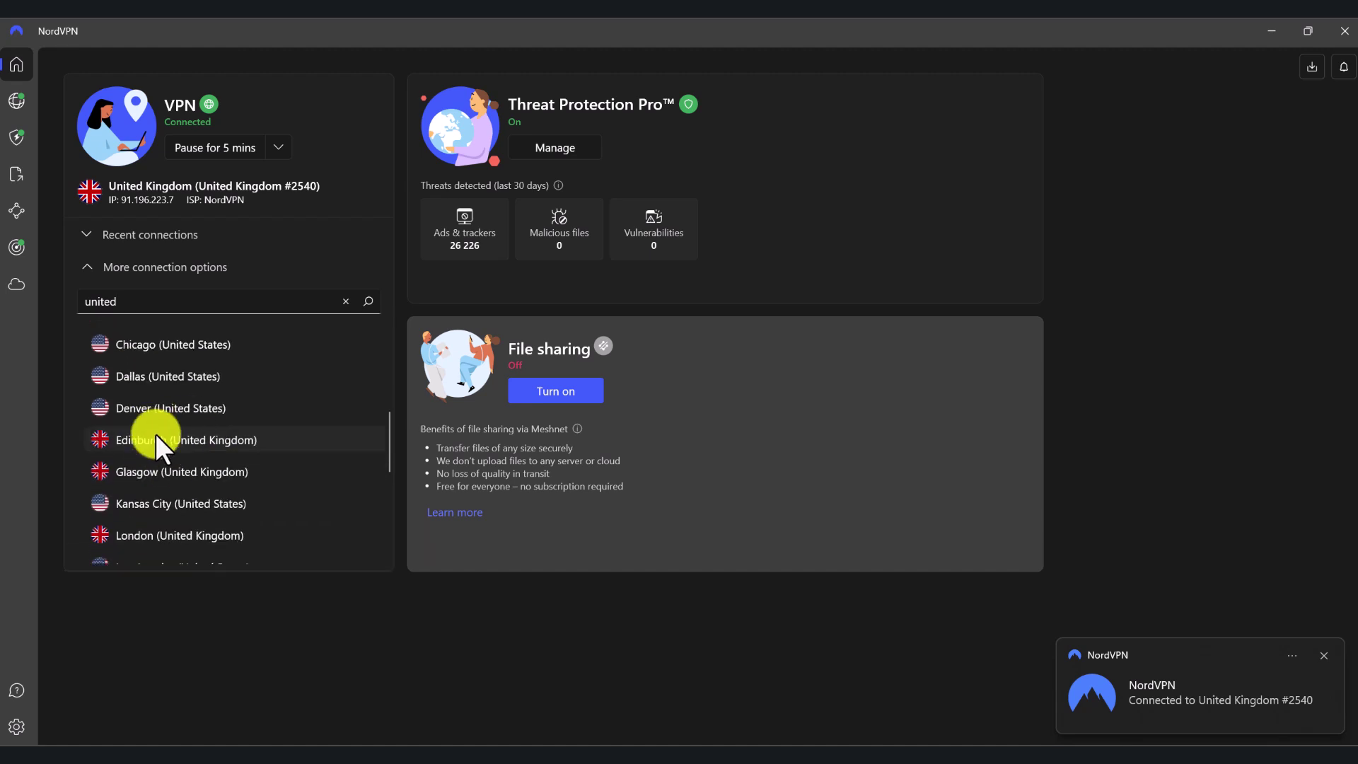
scroll(176, 448, "down", 5)
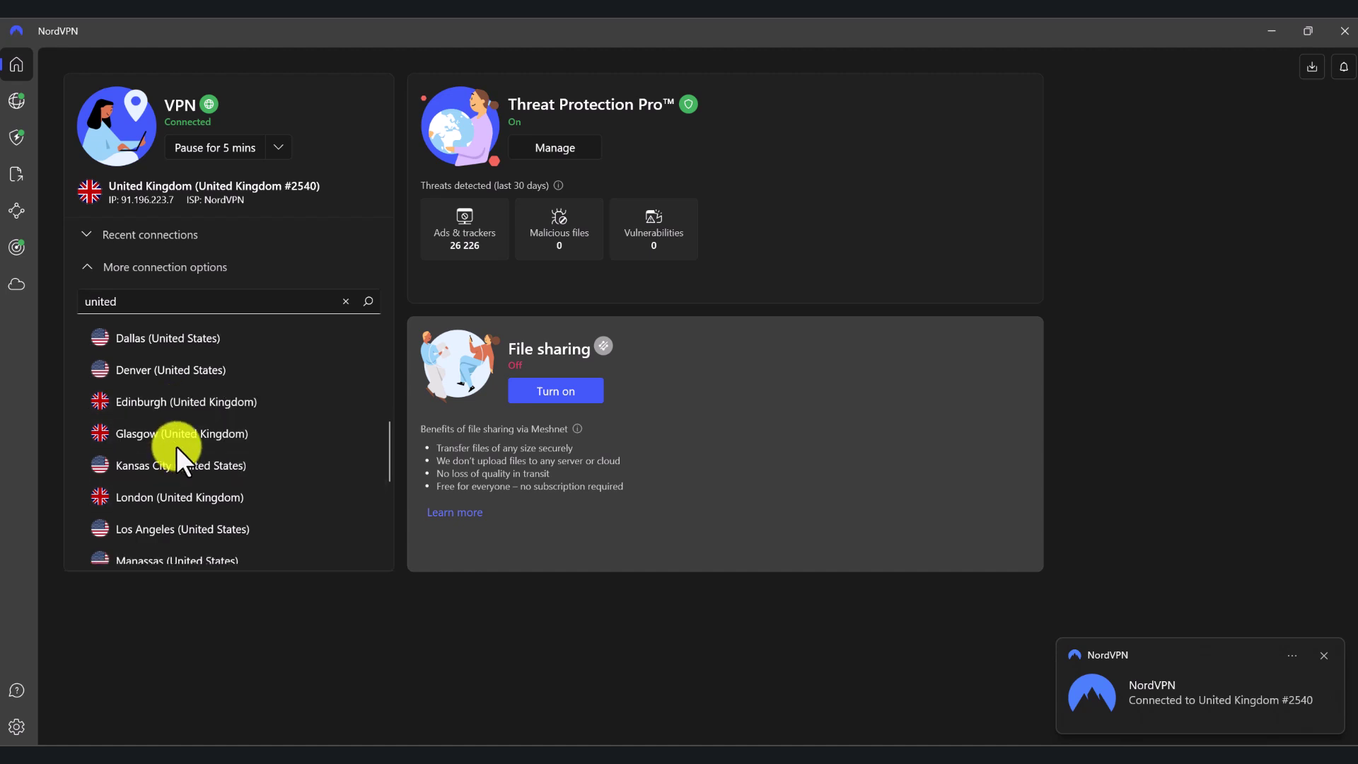
scroll(176, 445, "up", 4)
scroll(189, 481, "down", 1)
scroll(233, 433, "down", 1)
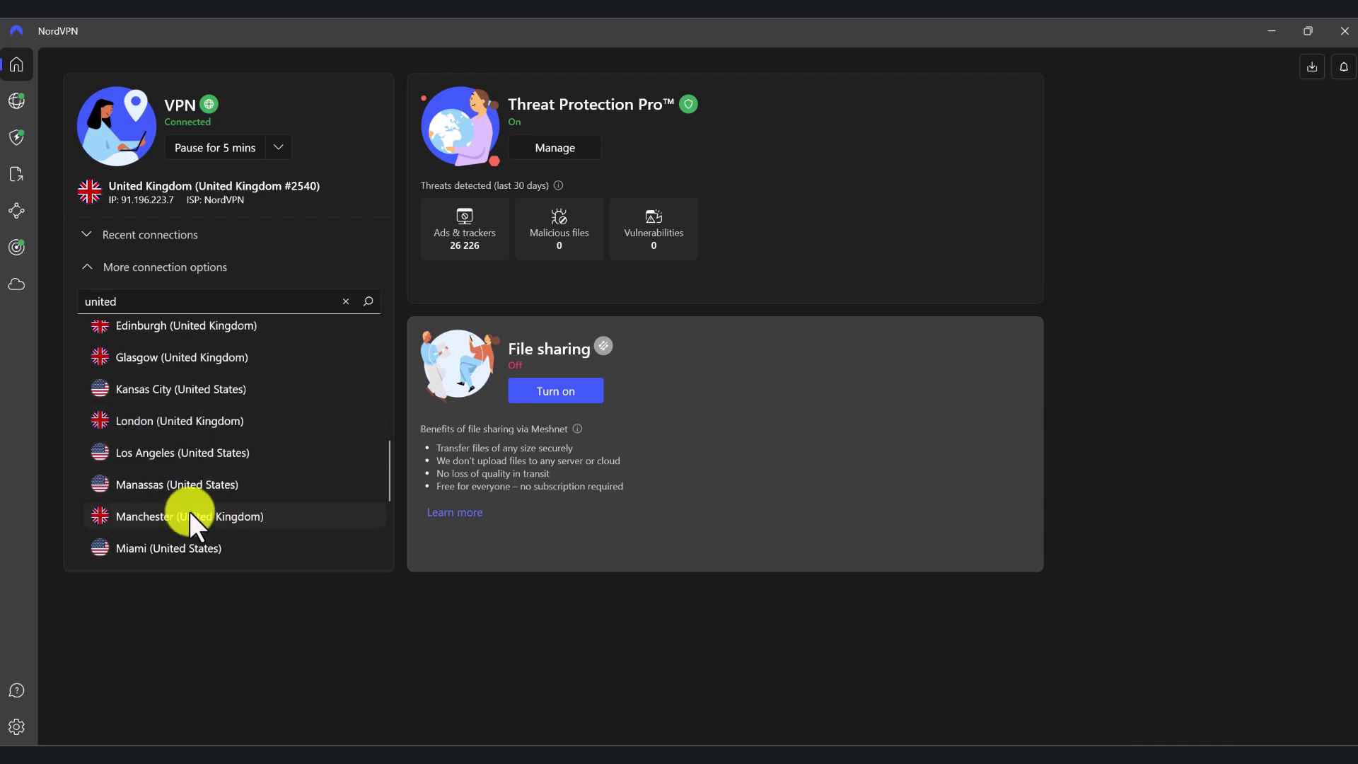
scroll(244, 422, "up", 5)
left_click(346, 302)
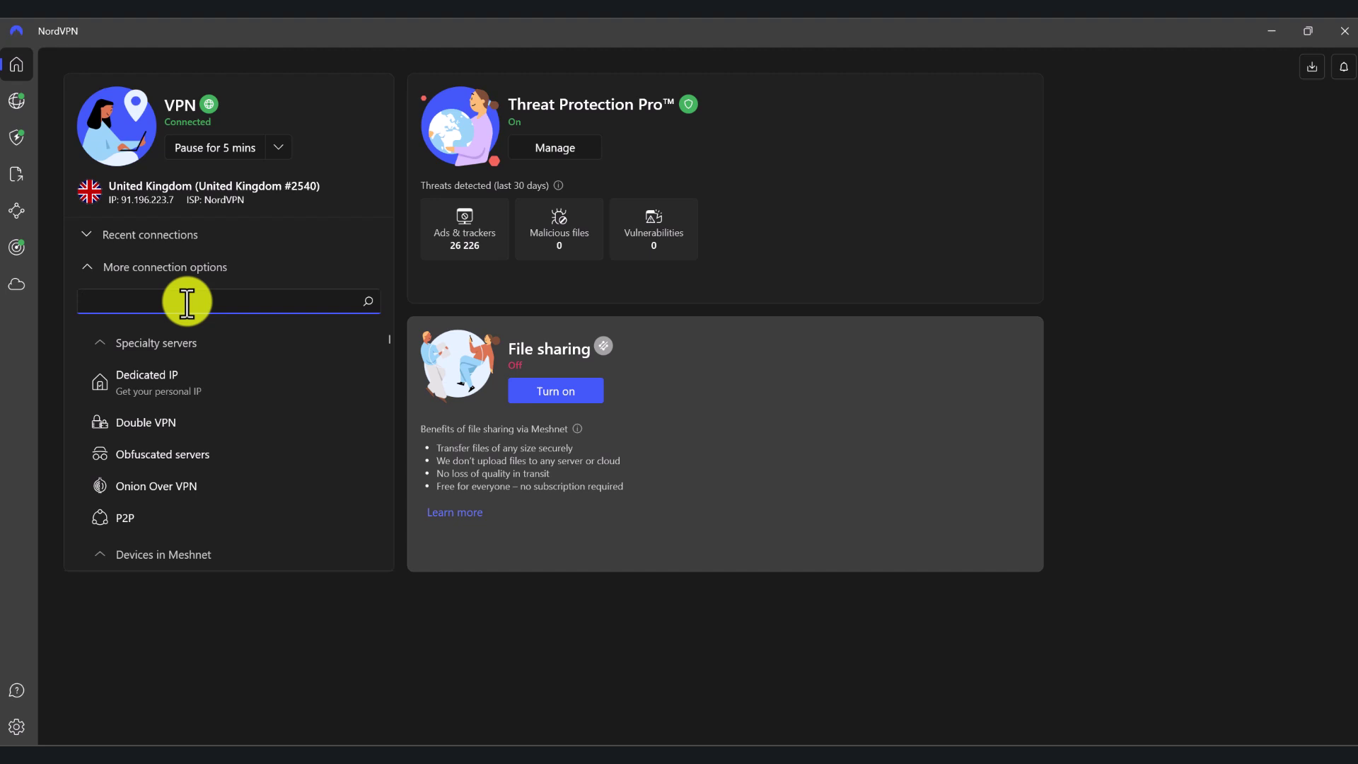
Zoom the server map in on Europe and switch the VPN connection to the Frankfurt server in Germany
left_click(12, 100)
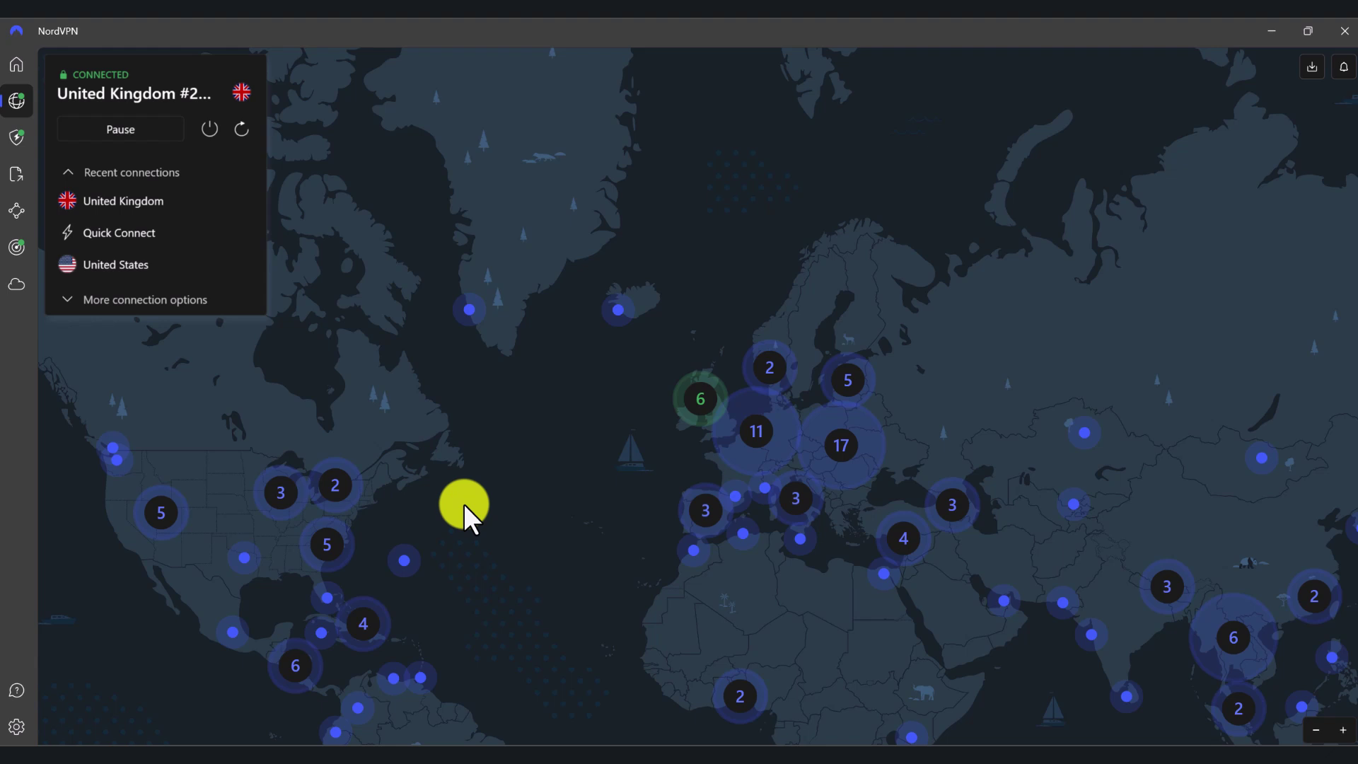
scroll(780, 588, "up", 2)
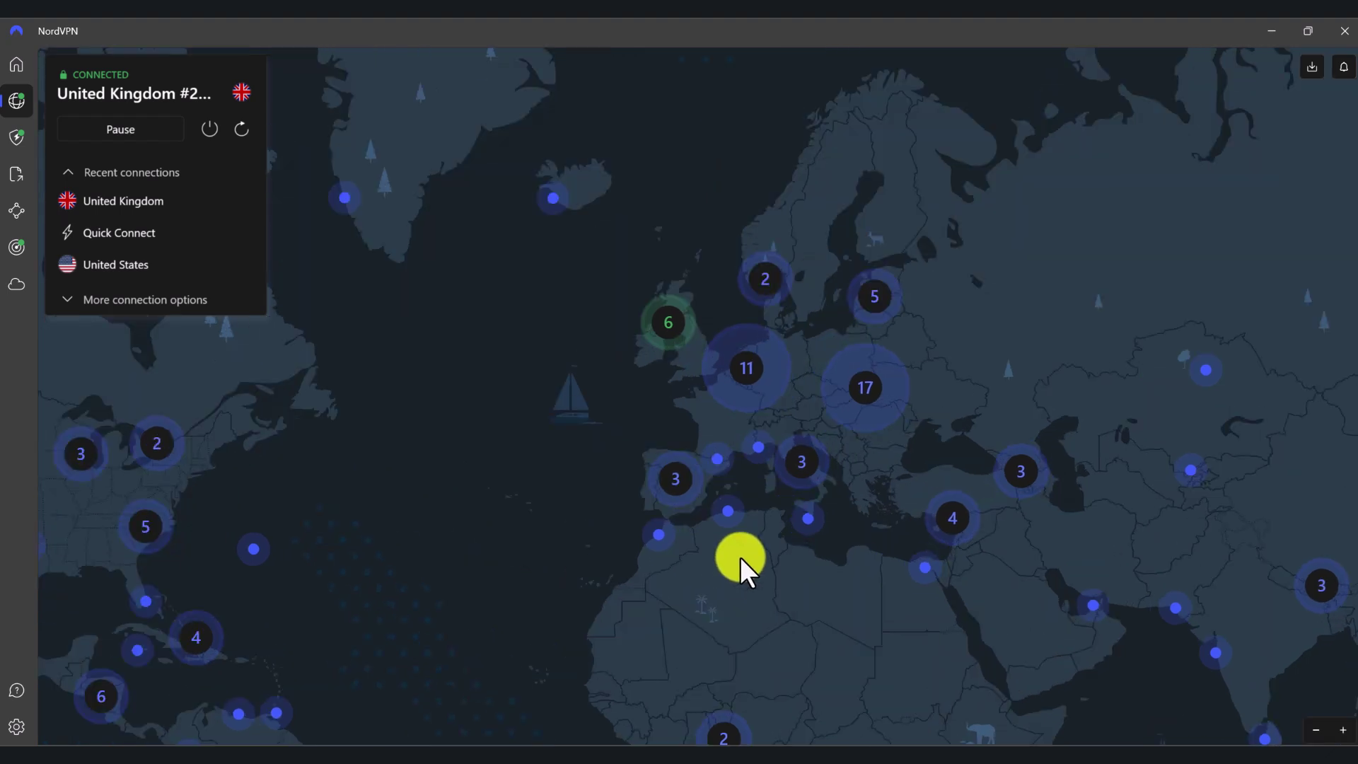
left_click(752, 383)
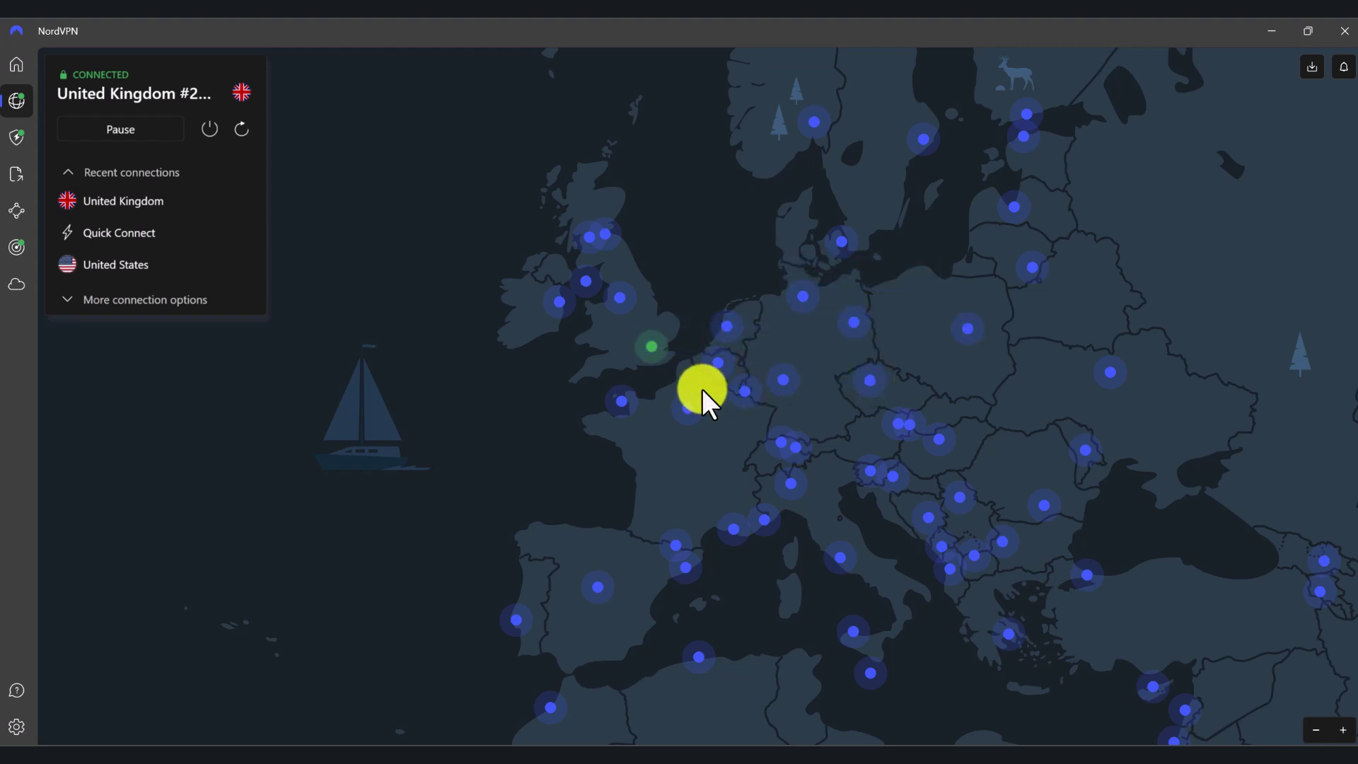
left_click(16, 65)
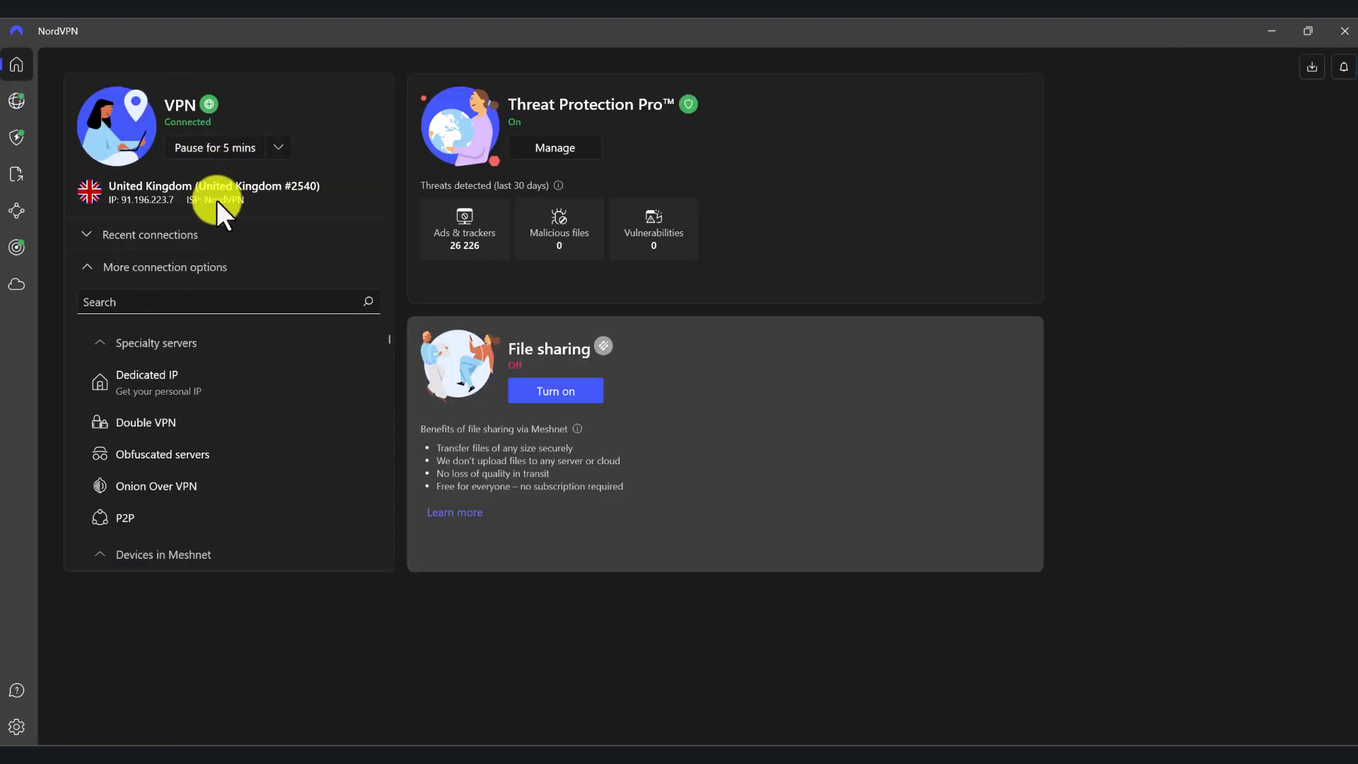
left_click(121, 301)
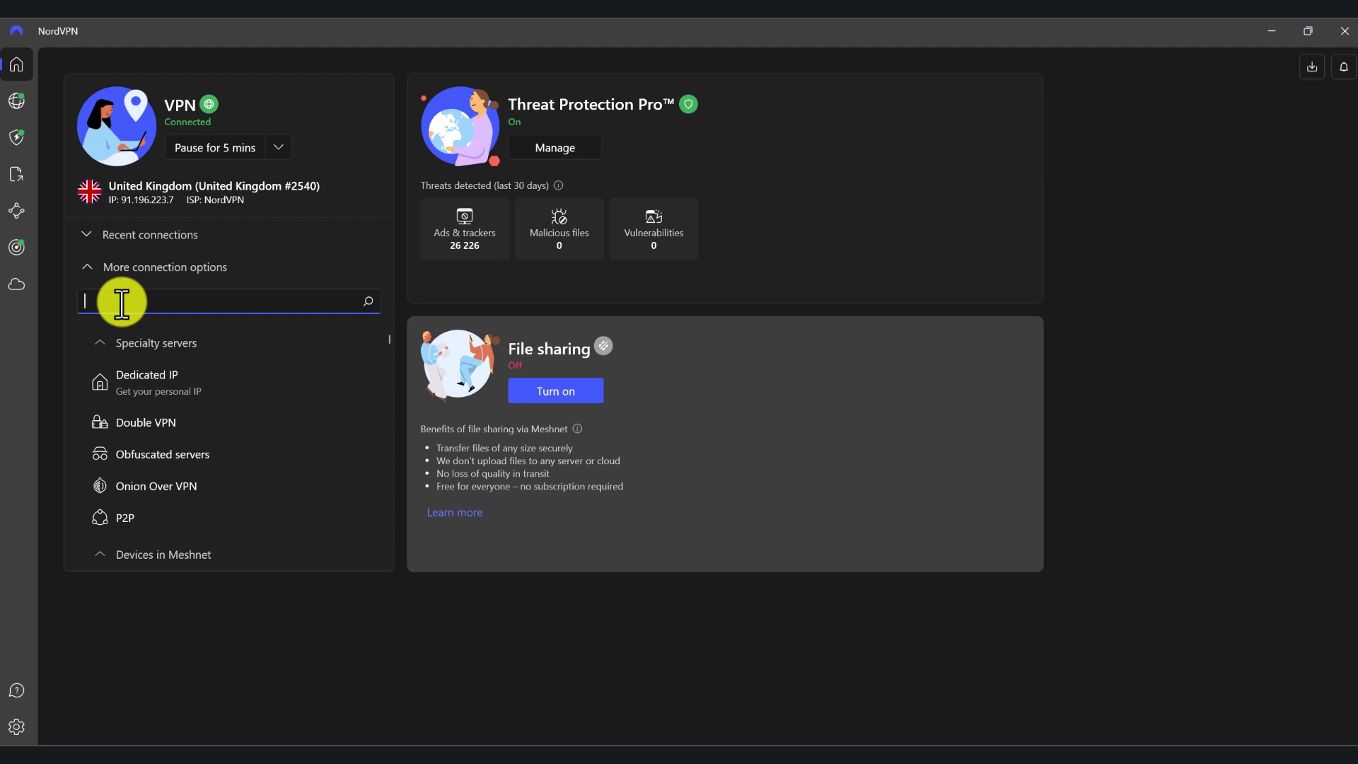
left_click(17, 101)
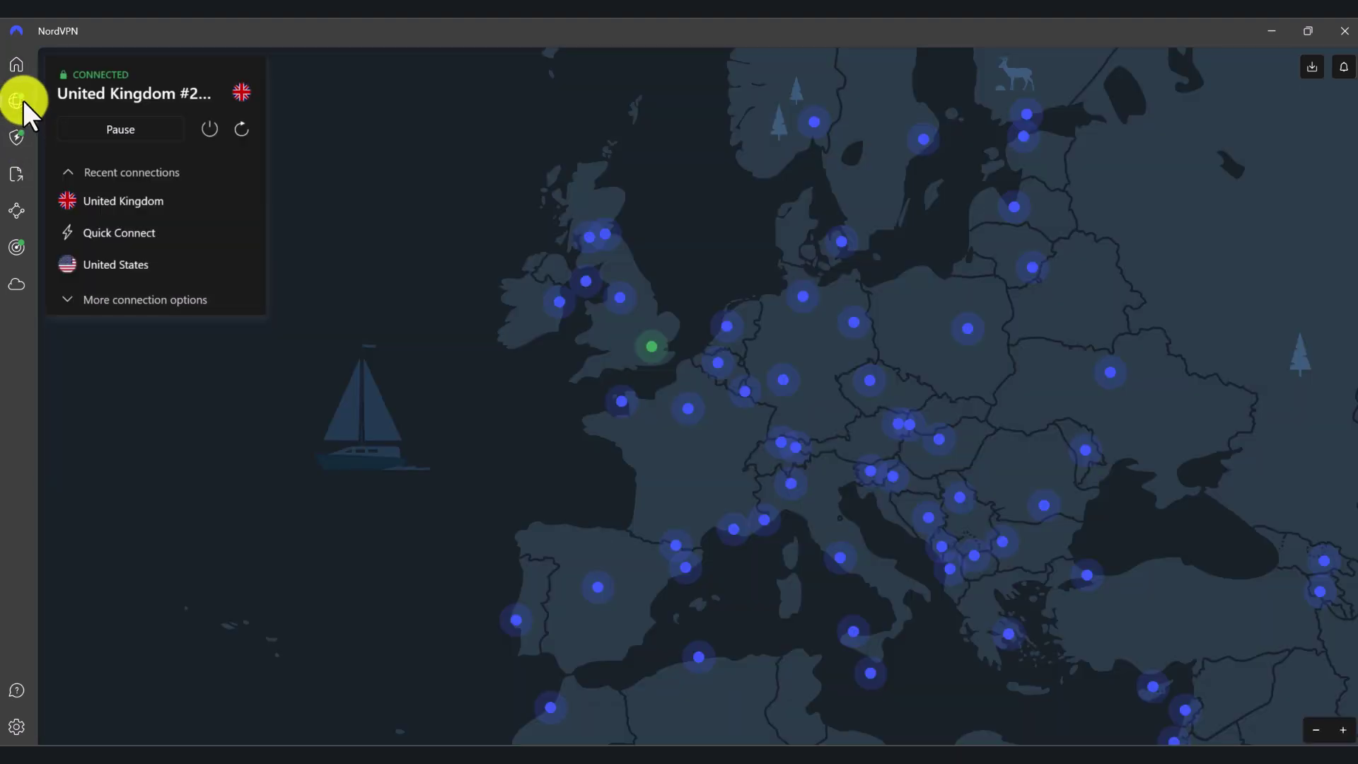
left_click(779, 385)
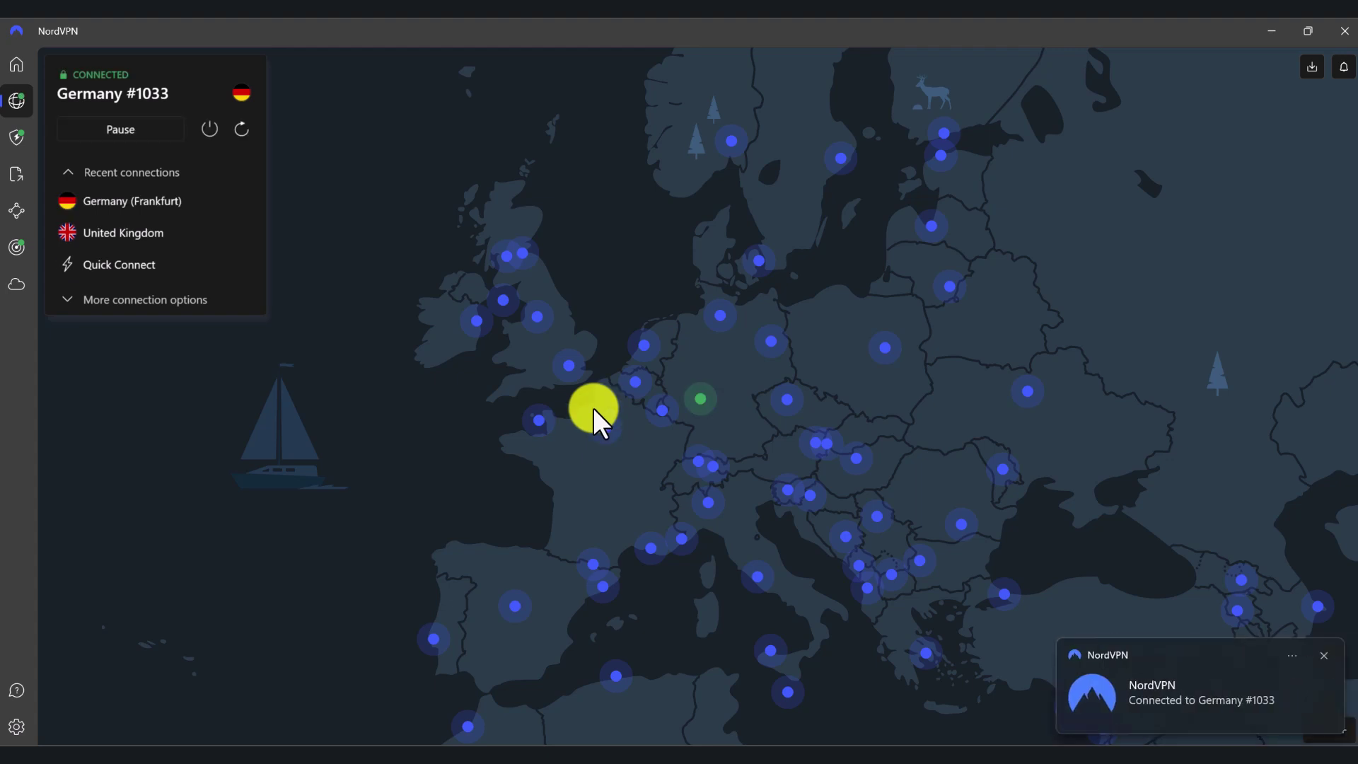
Review the Threat Protection Pro features and the pause options for file protection without changing them
left_click(19, 134)
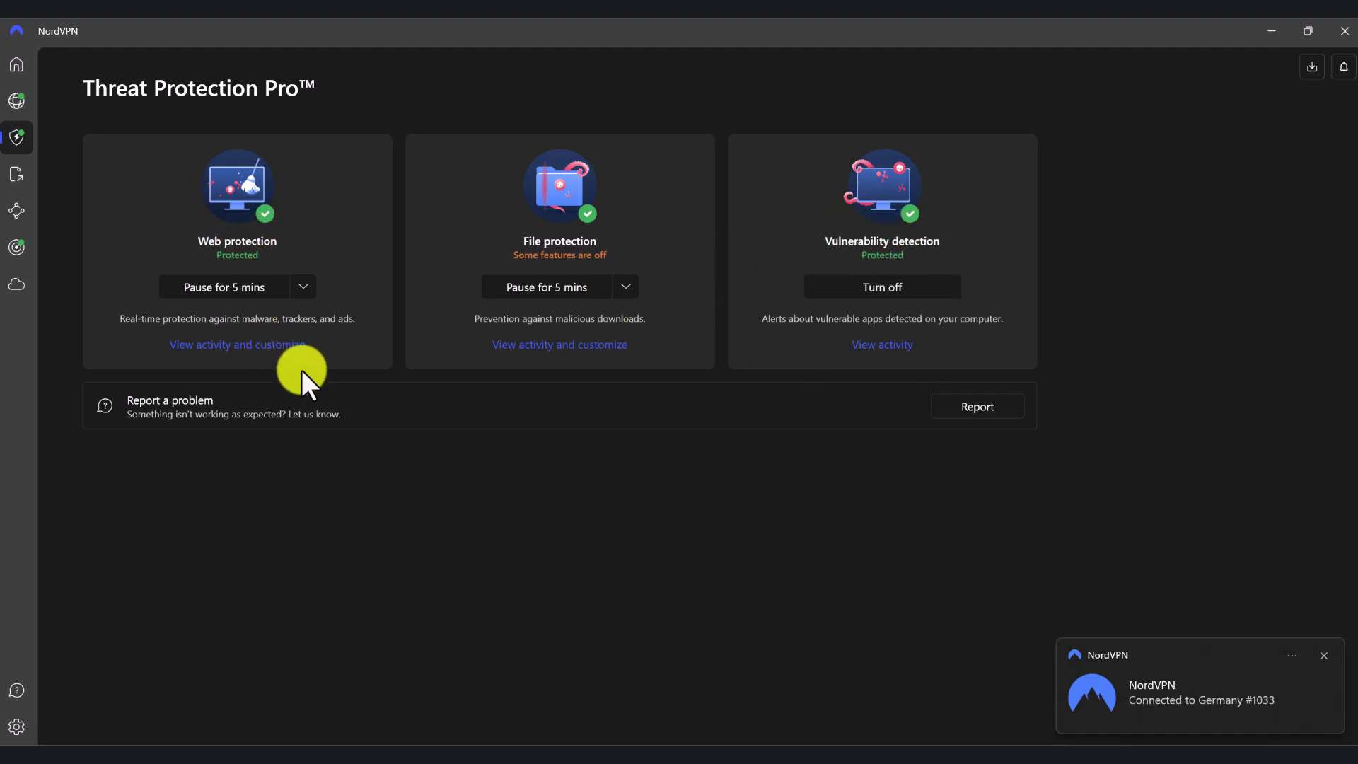
left_click(625, 287)
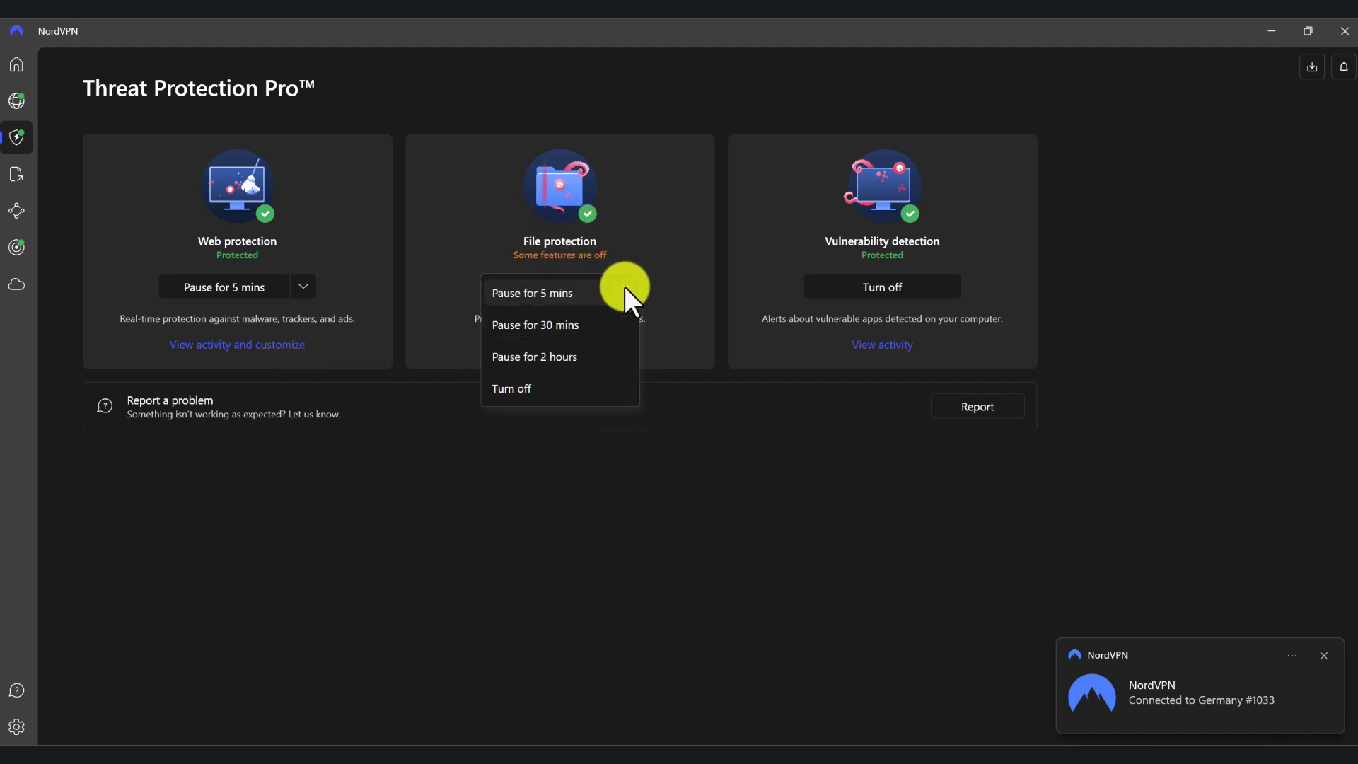
left_click(635, 452)
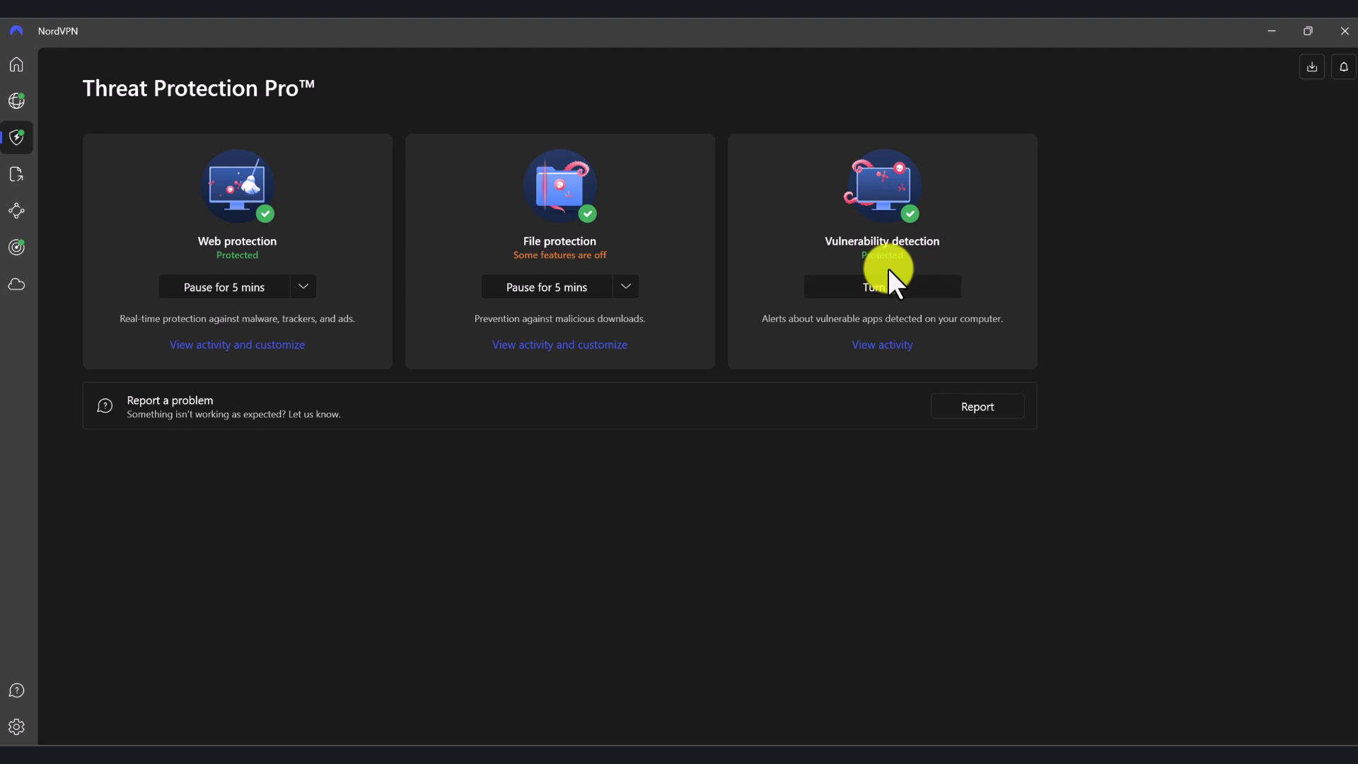
Review the File transfers, Dark Web Monitor and Cloud storage pages
left_click(17, 174)
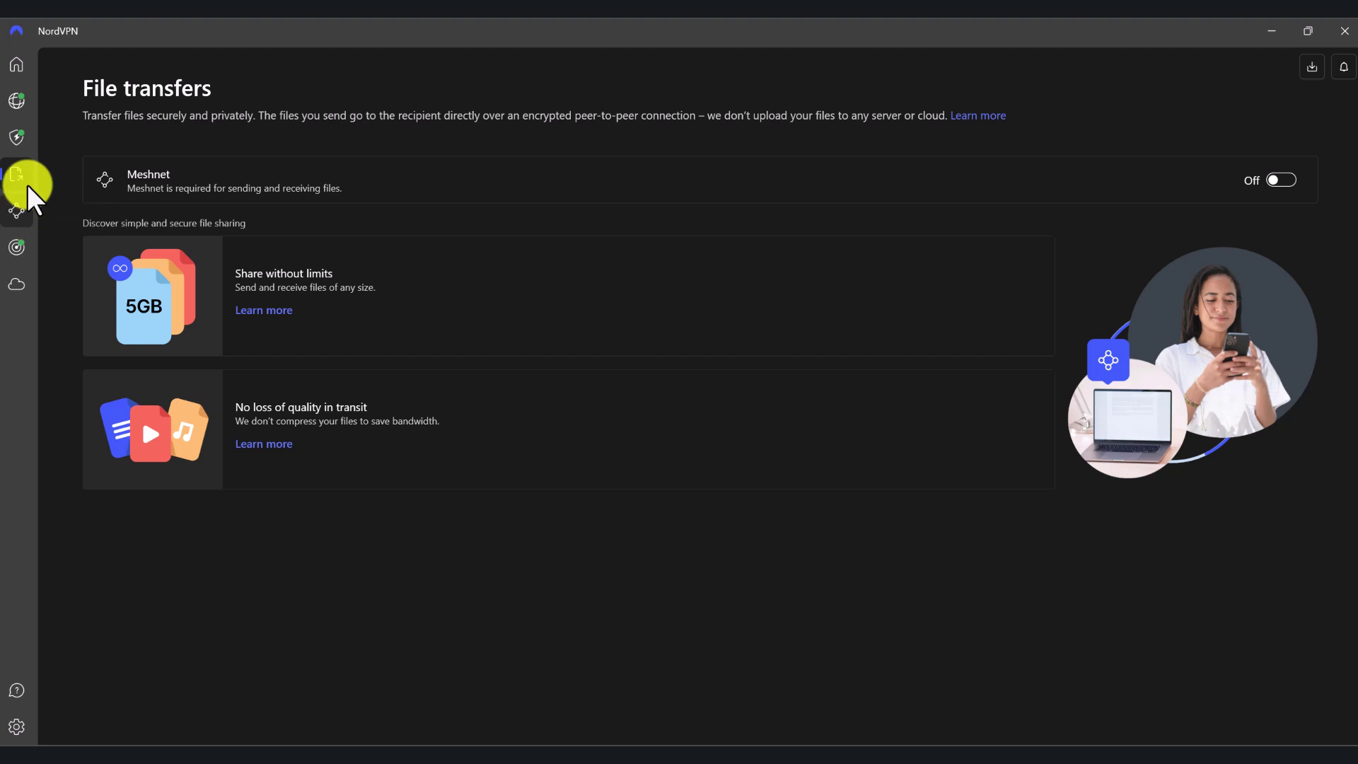
left_click(16, 246)
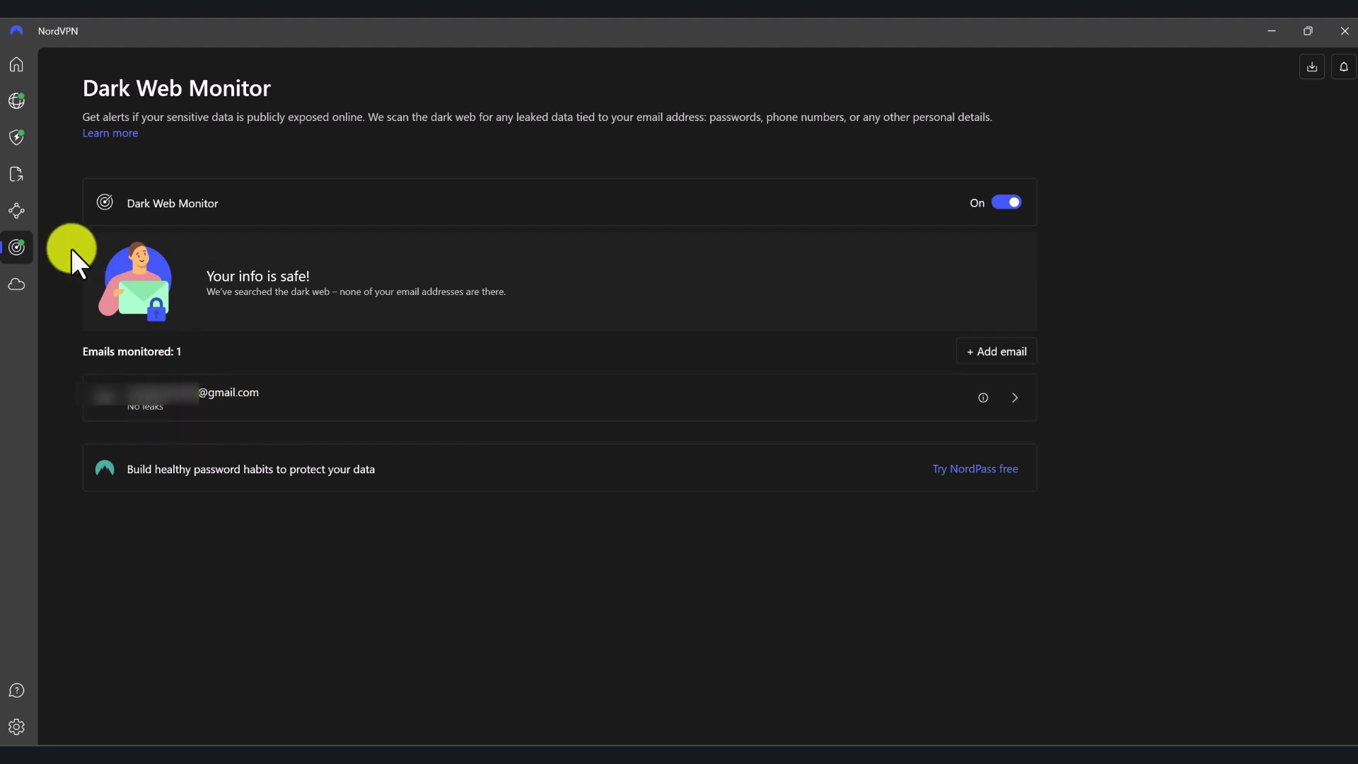
left_click(20, 280)
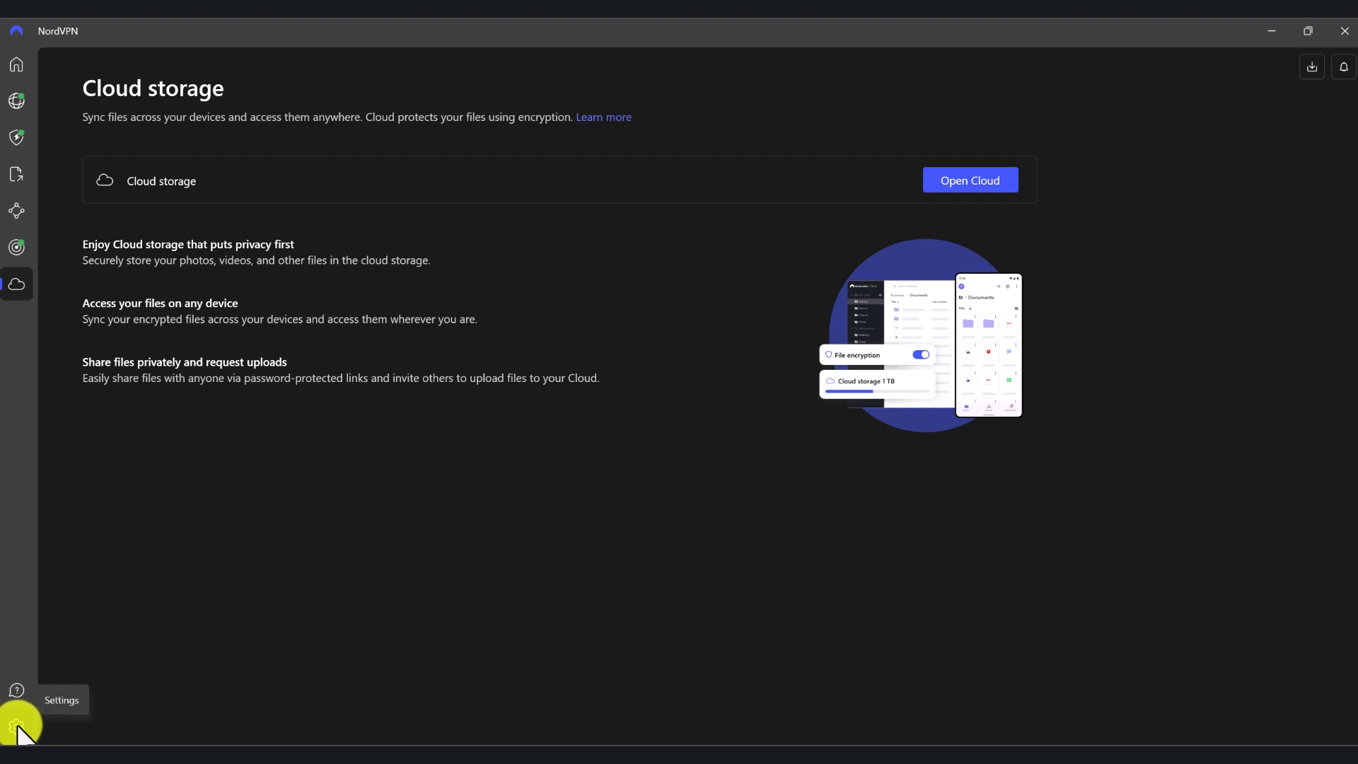
Open the app settings and review the General preferences
left_click(16, 729)
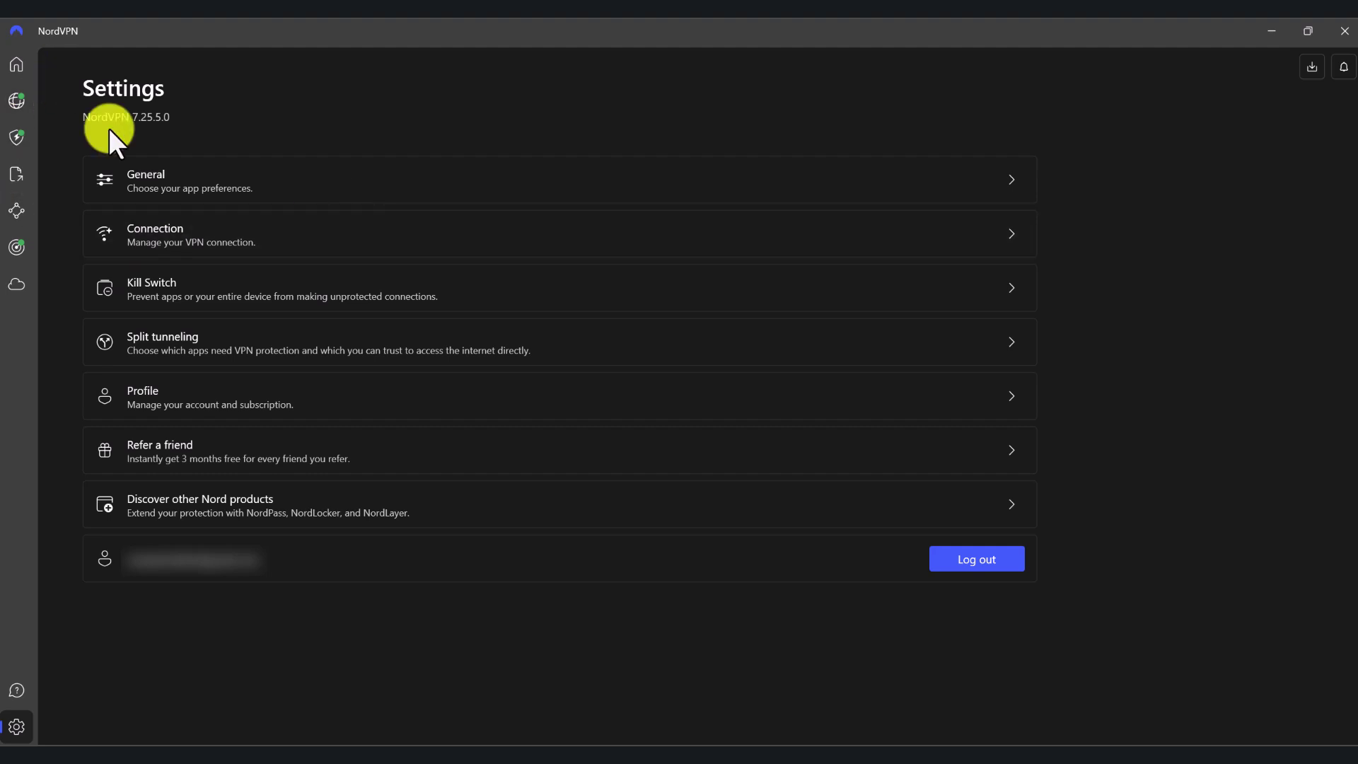
left_click(282, 180)
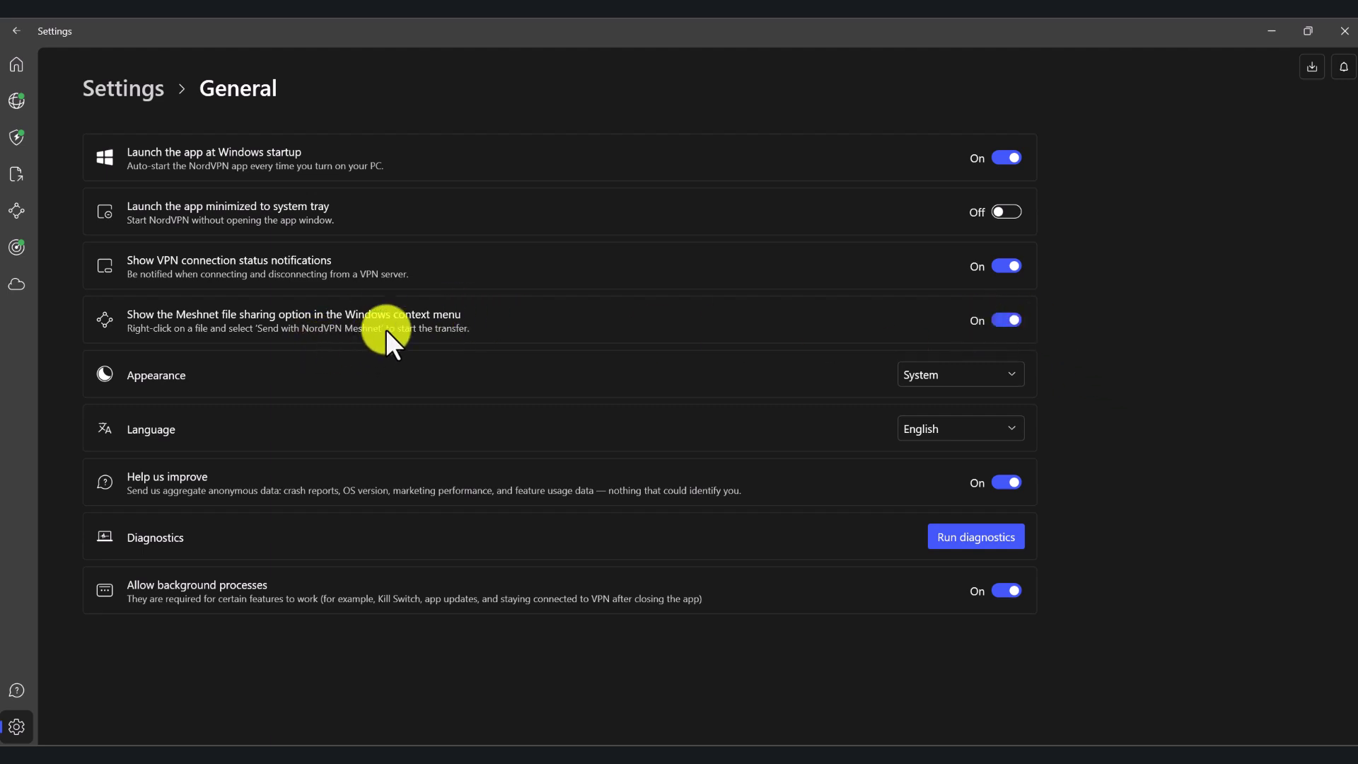
Review the Appearance options in the General preferences, keep System, and return to the settings overview
left_click(911, 383)
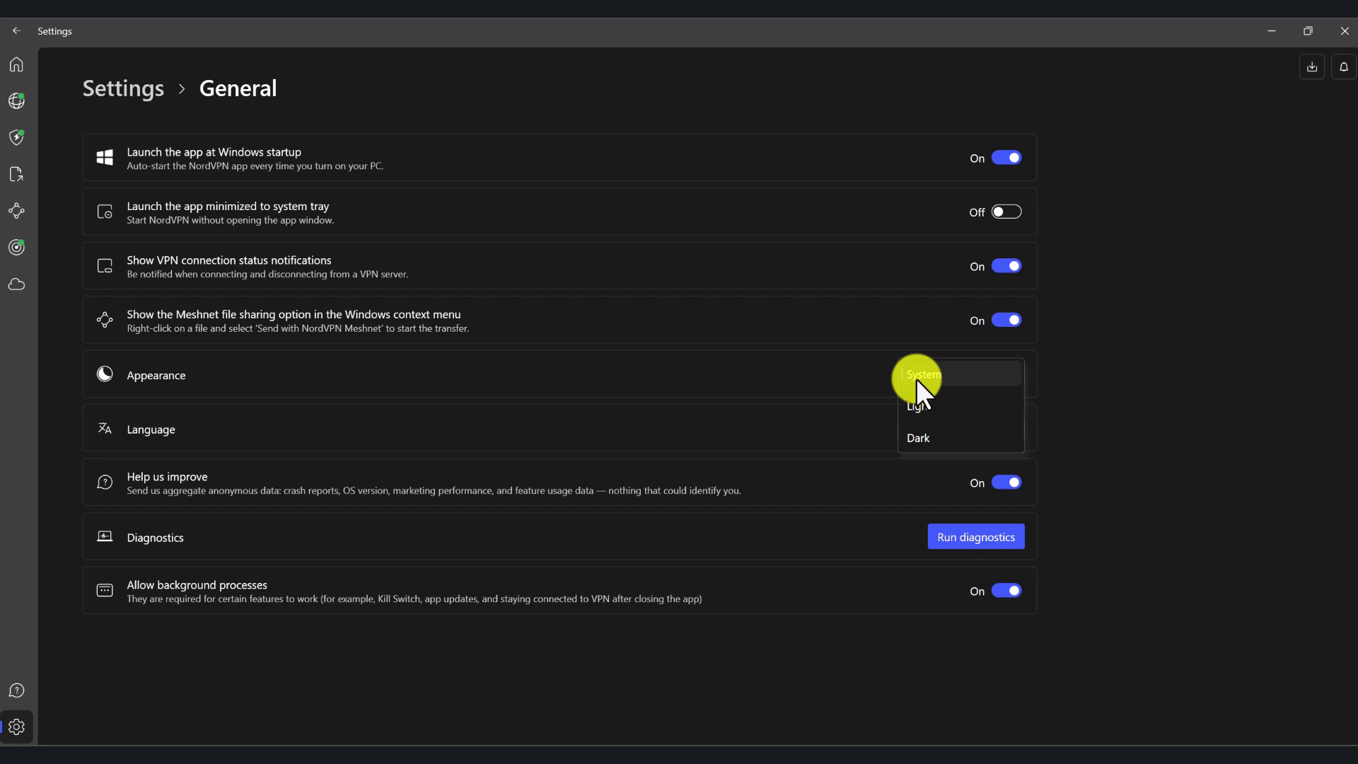
left_click(915, 379)
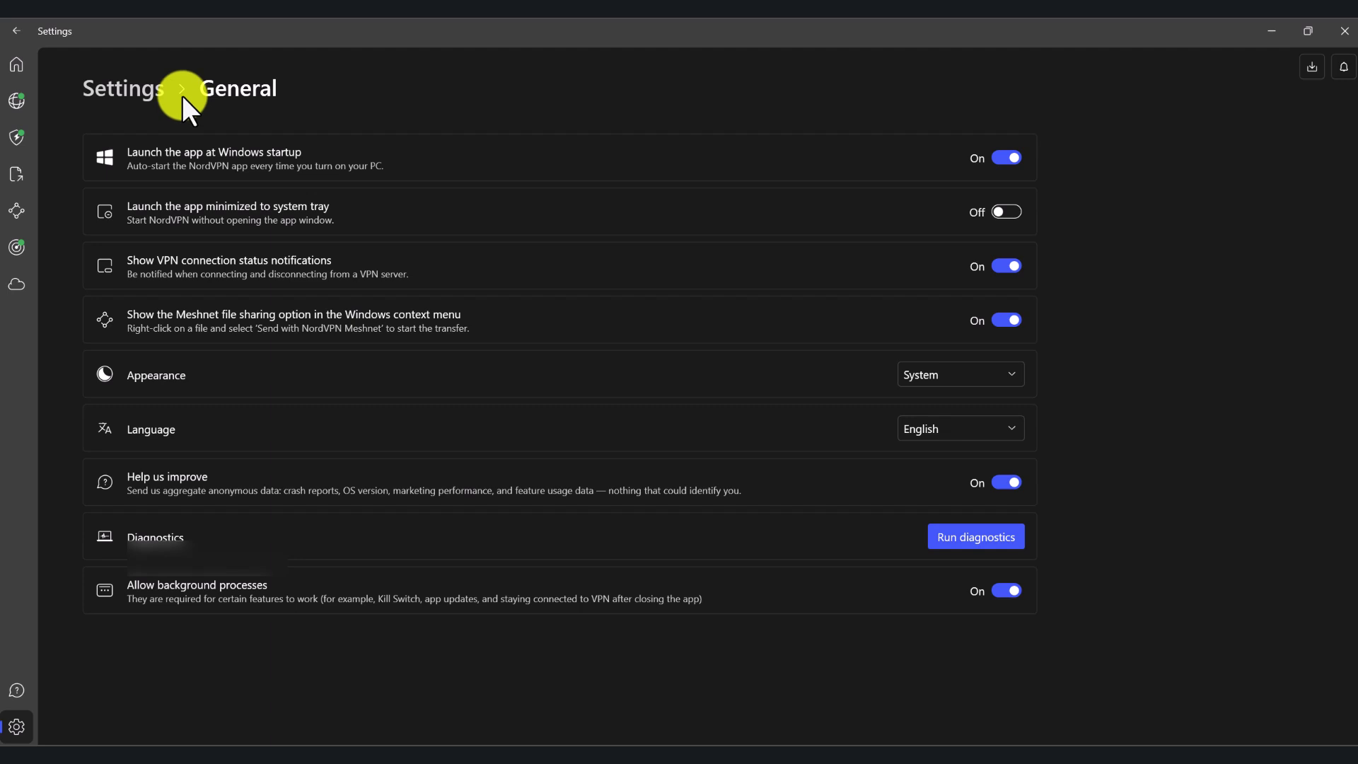
left_click(138, 90)
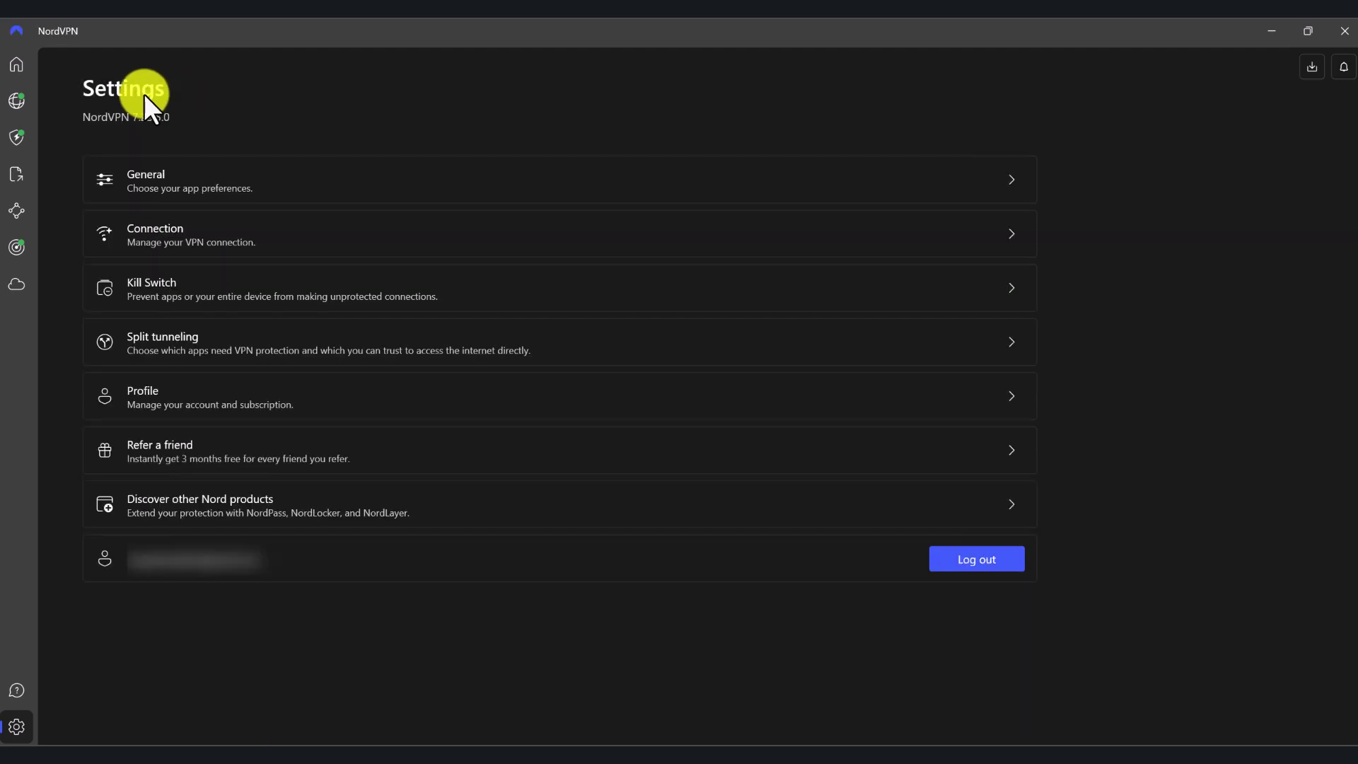
Open the Connection settings and review the available VPN protocols without changing the selection
left_click(185, 233)
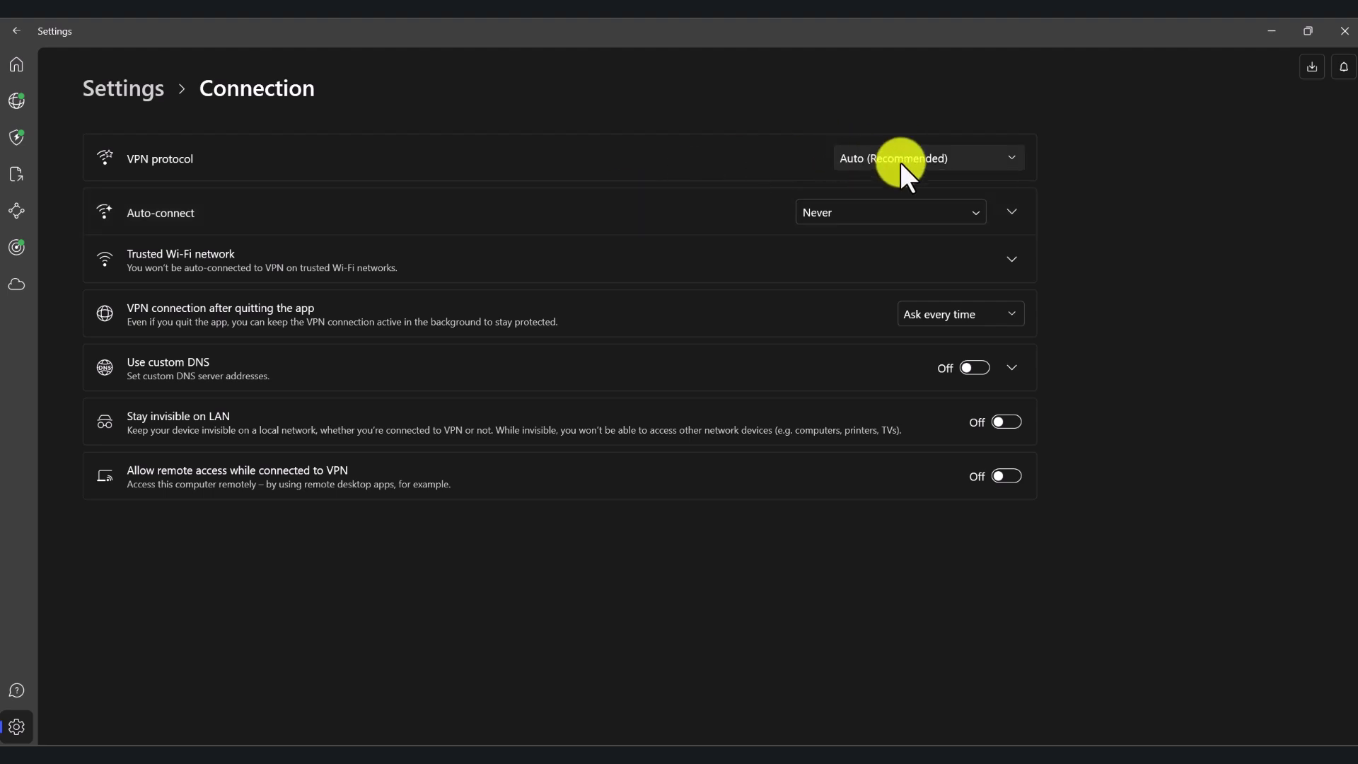
left_click(1014, 155)
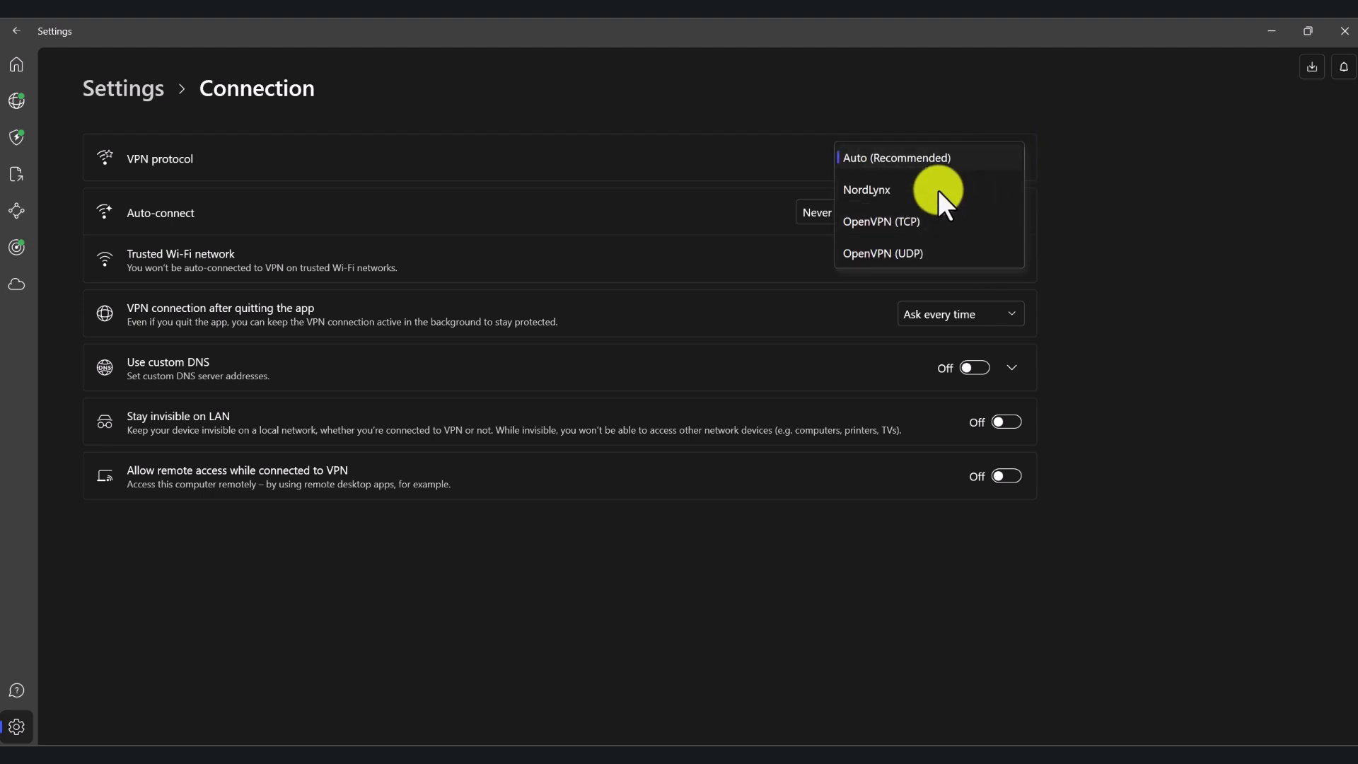
left_click(1140, 112)
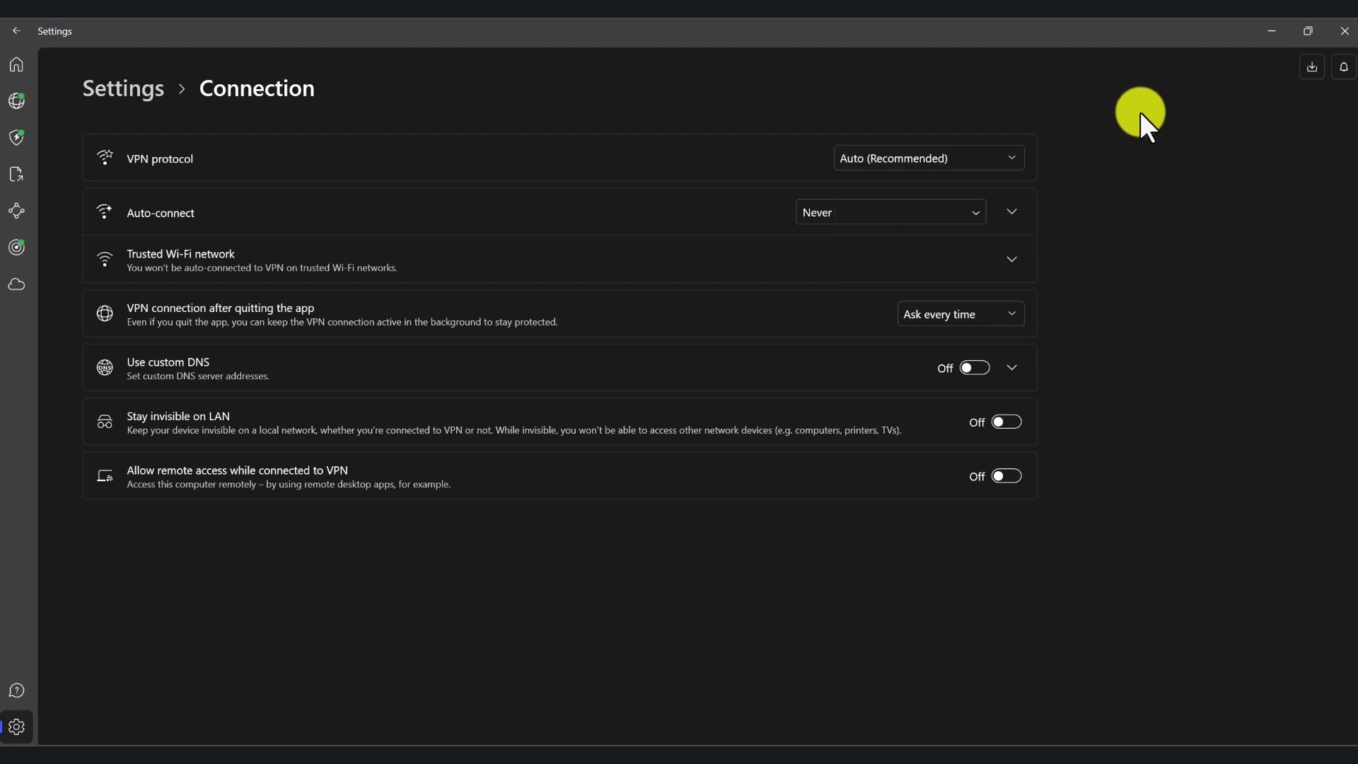
Review the Auto-connect network options and the Trusted Wi-Fi network section without changing them, then return to the settings overview
left_click(867, 215)
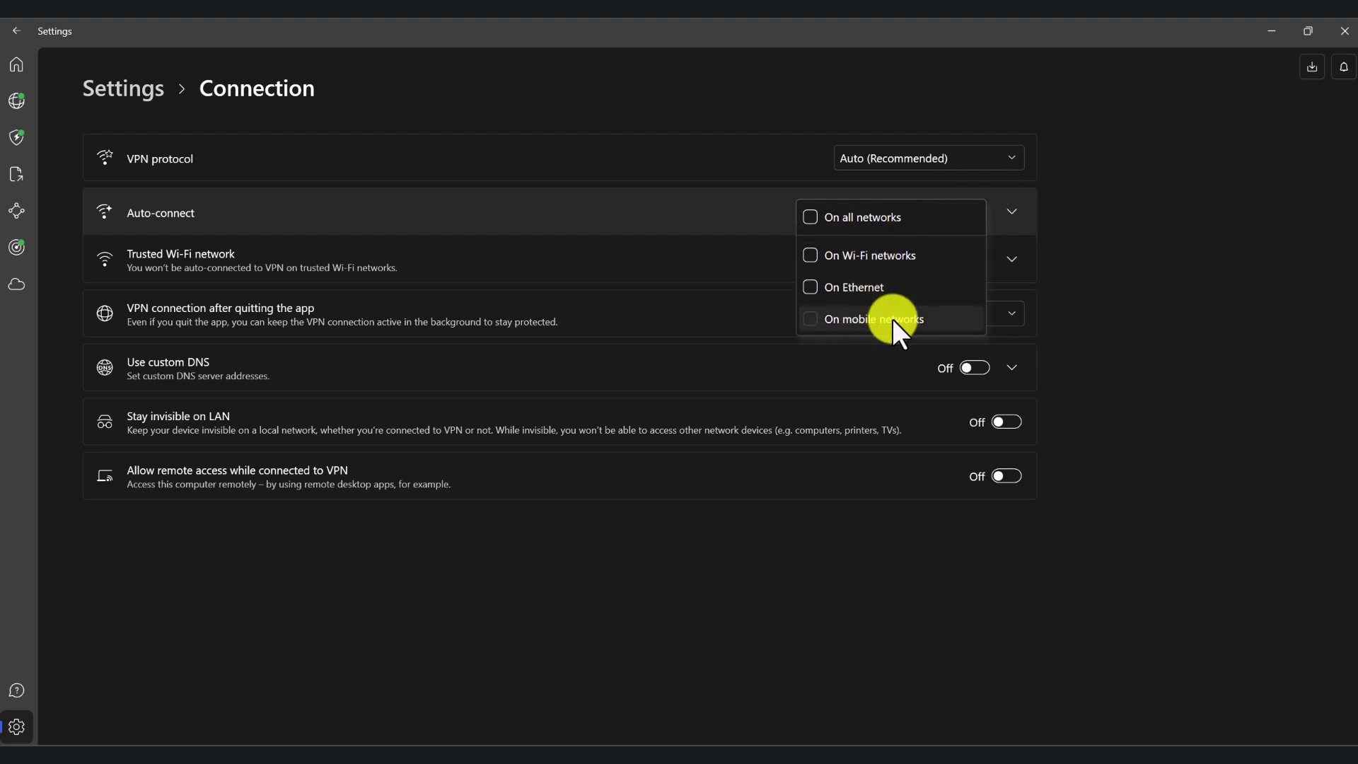
left_click(1195, 235)
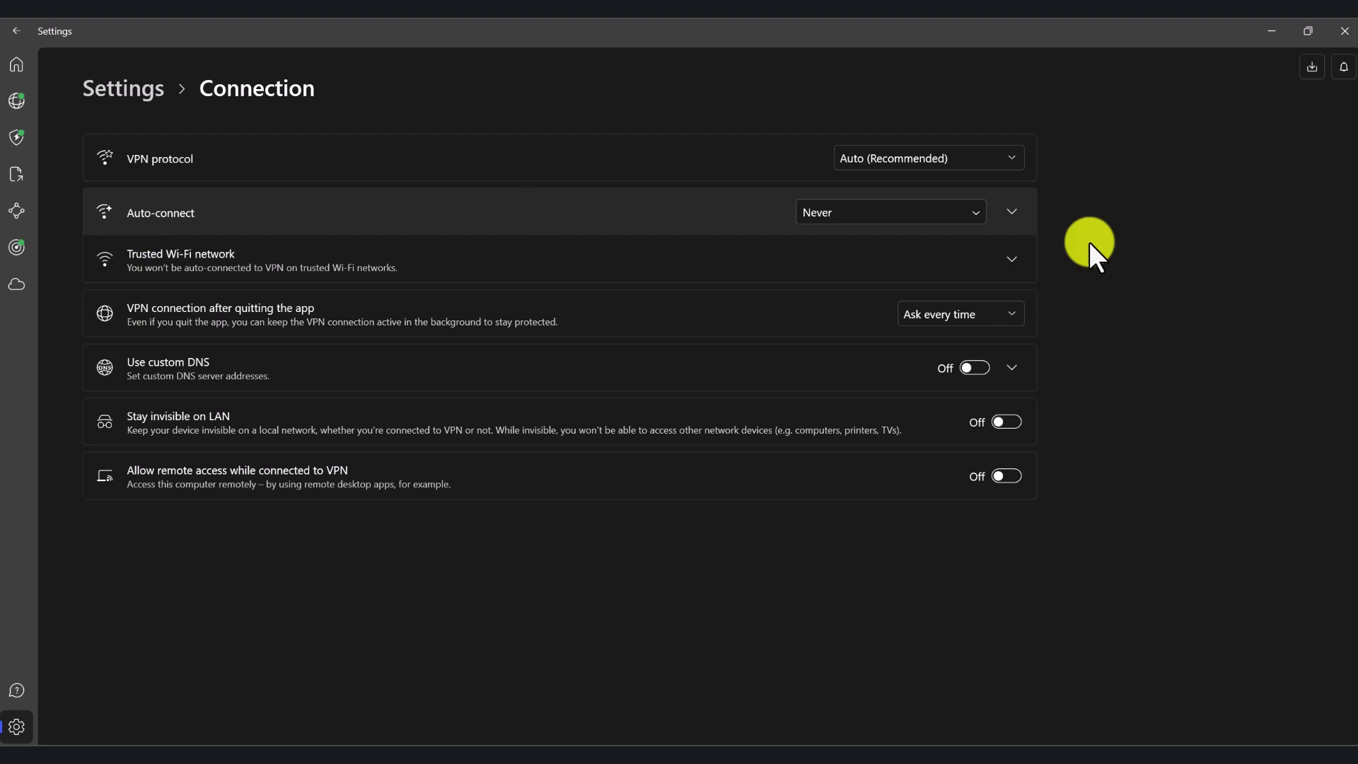
left_click(926, 216)
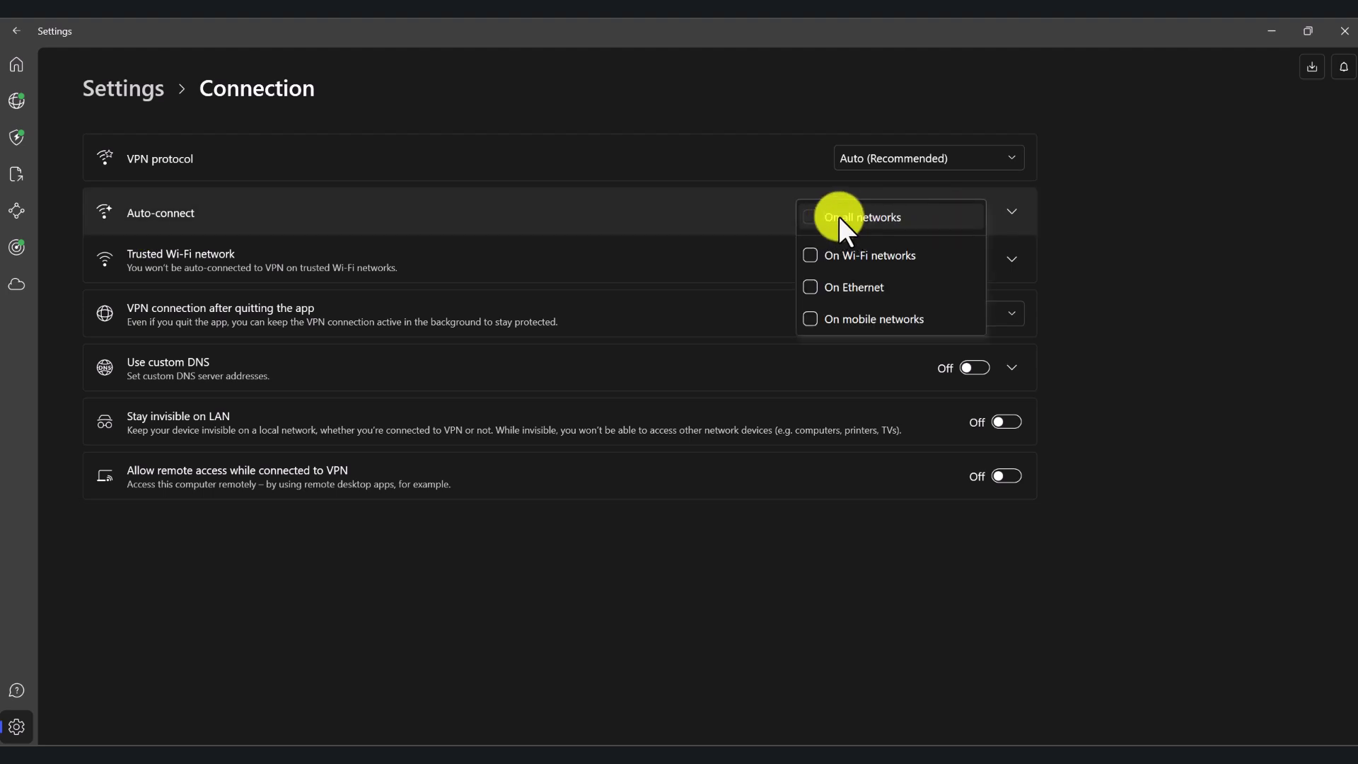
left_click(1197, 203)
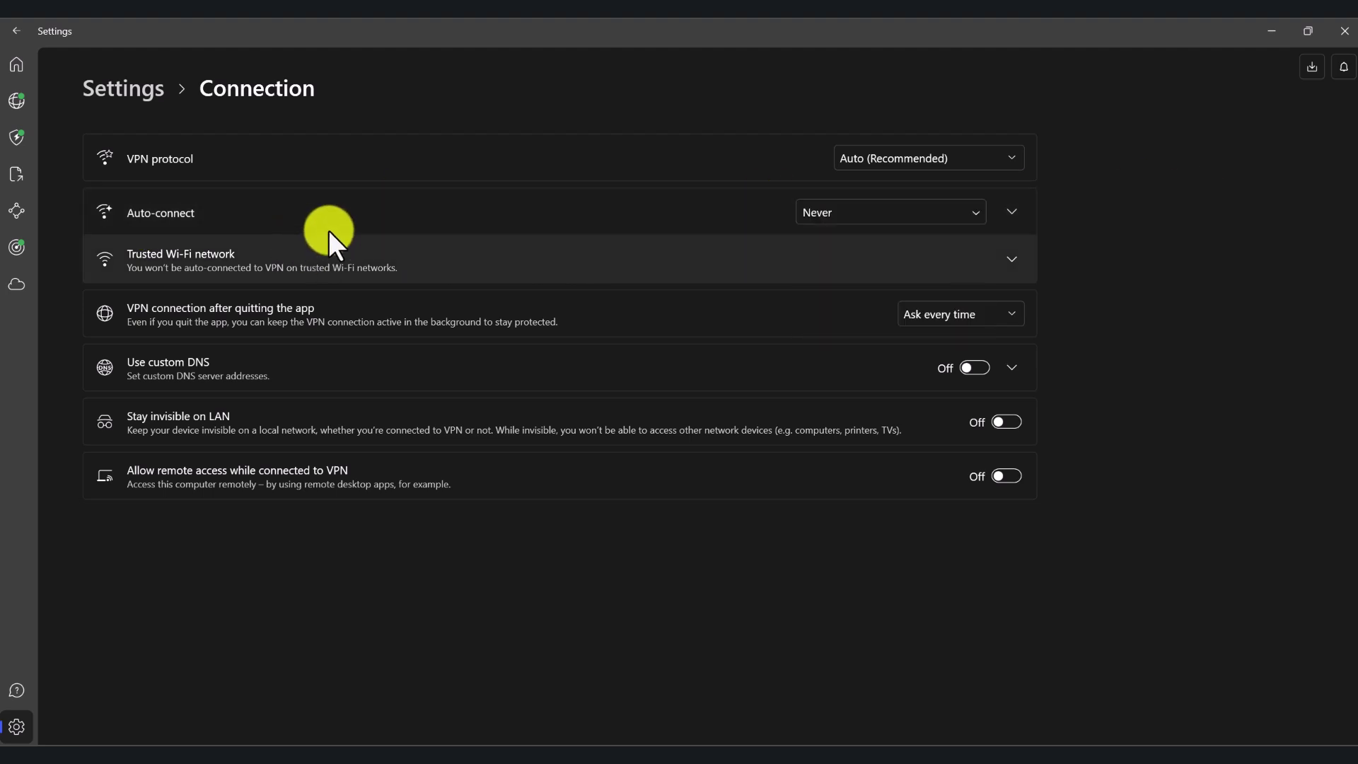
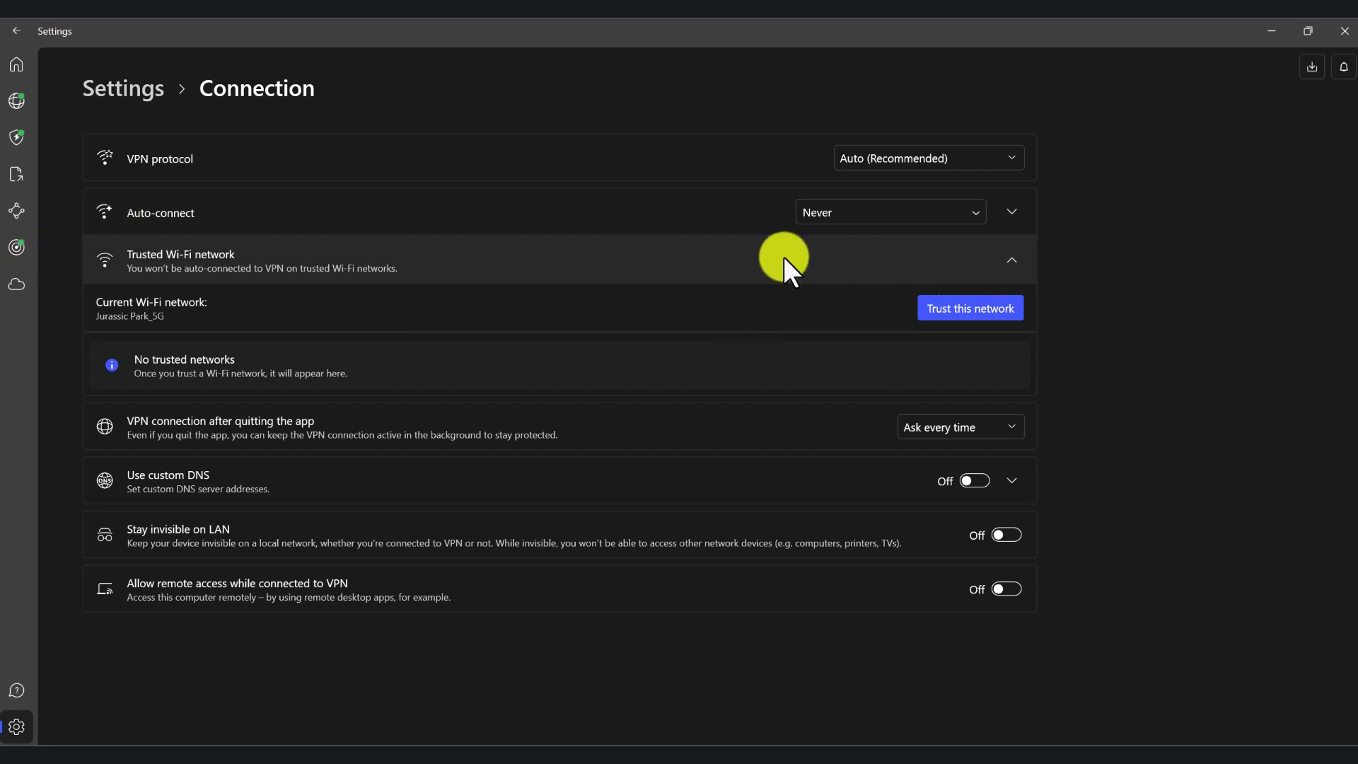
left_click(1010, 260)
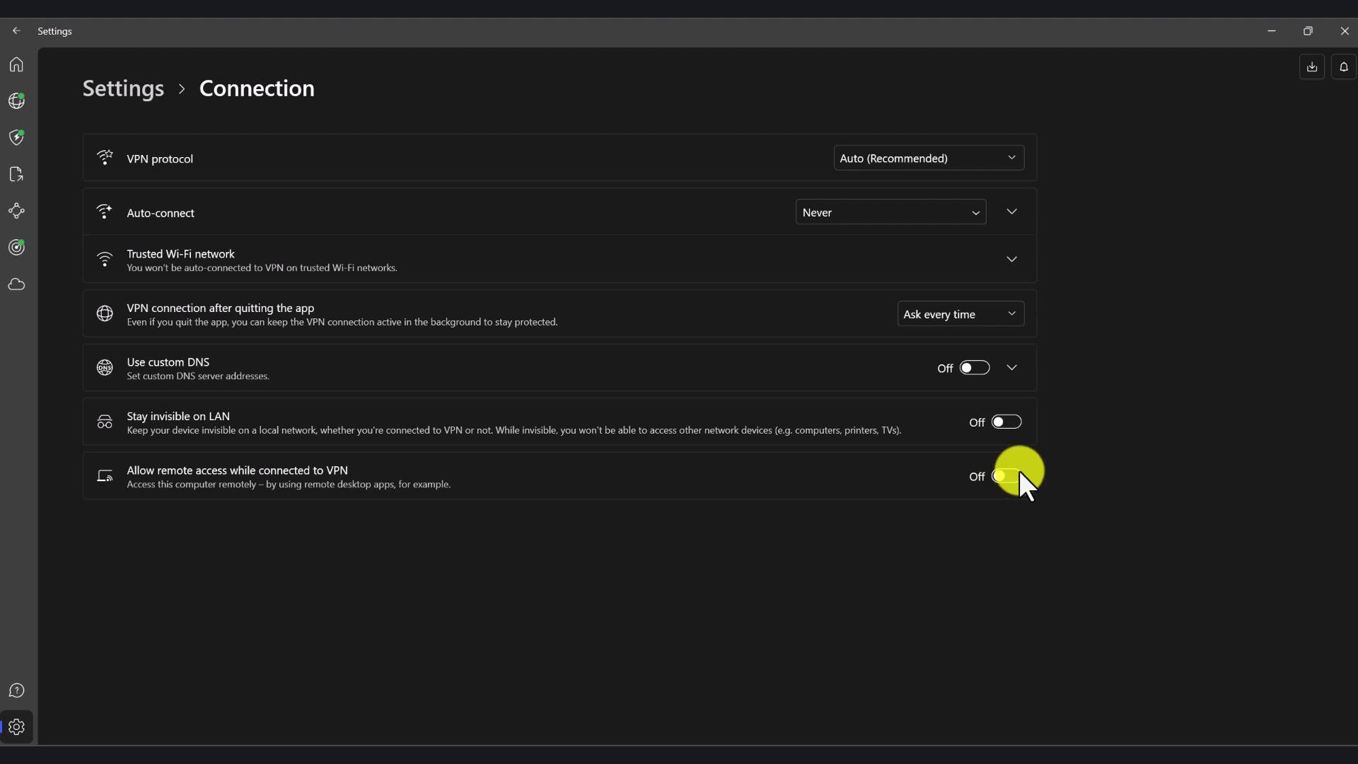
left_click(123, 91)
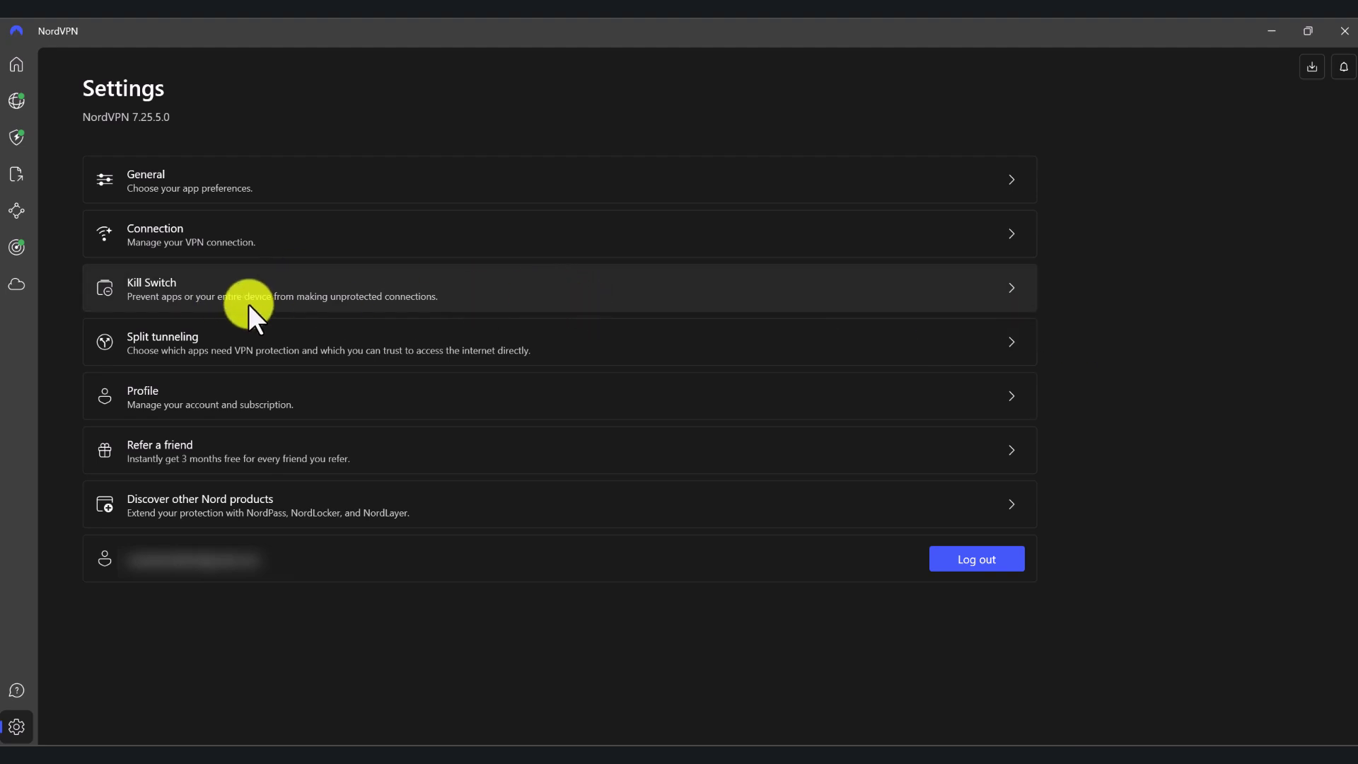
Review the Kill Switch and Split tunneling settings pages, returning to the settings overview after each
left_click(272, 292)
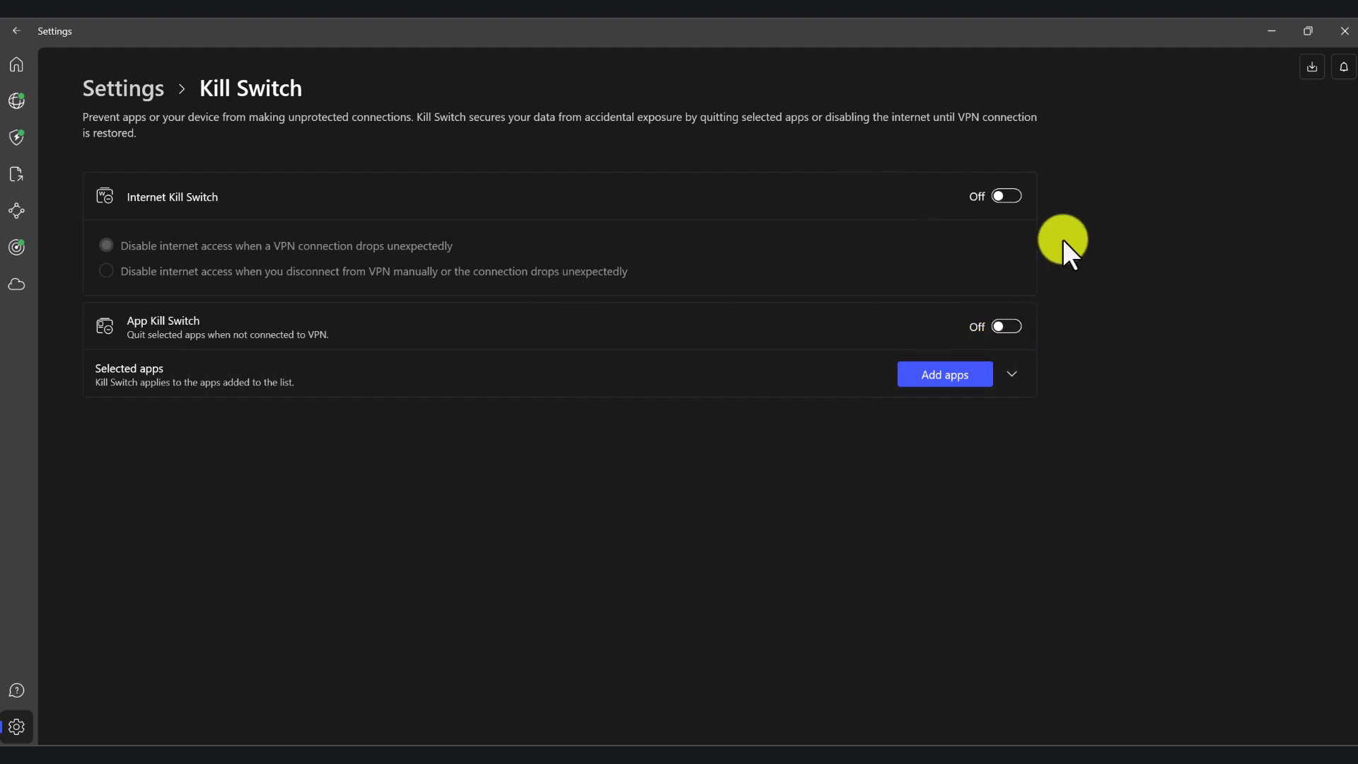
left_click(129, 83)
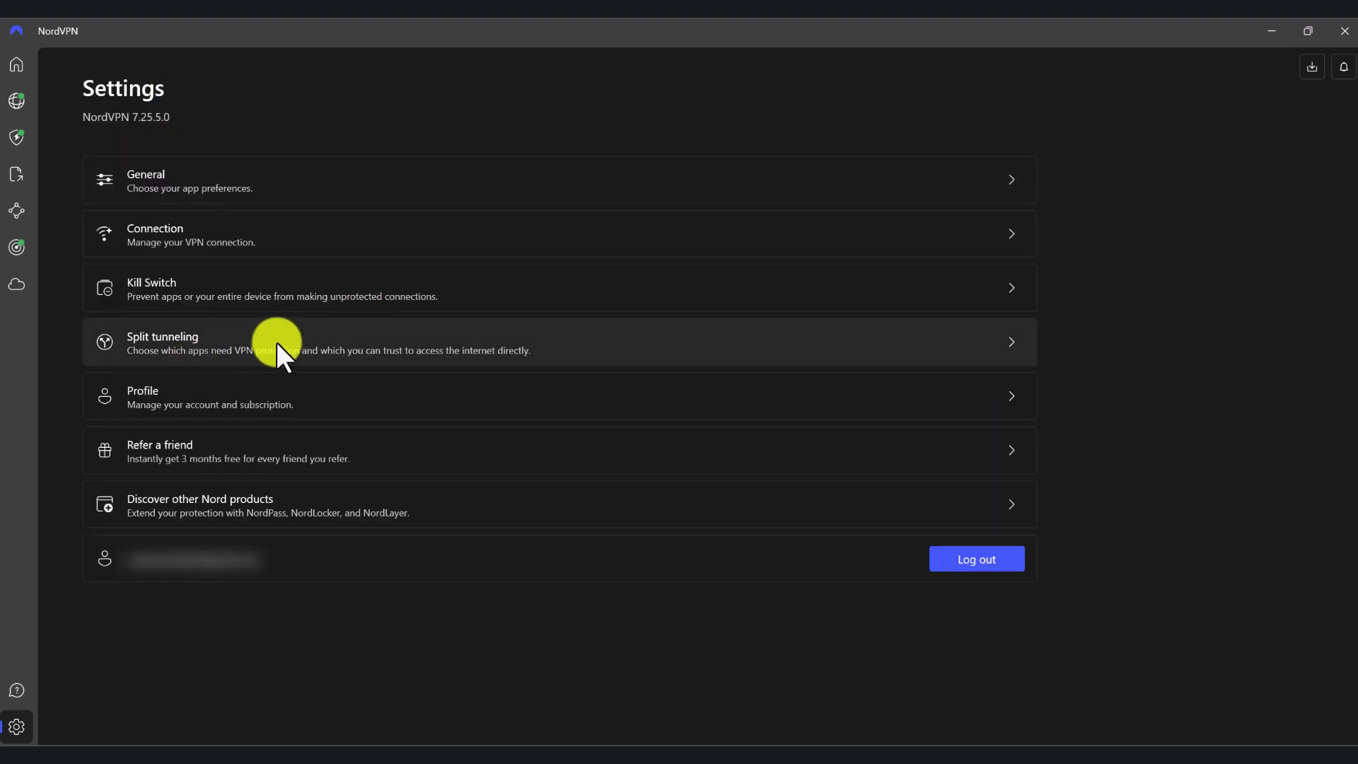
left_click(236, 342)
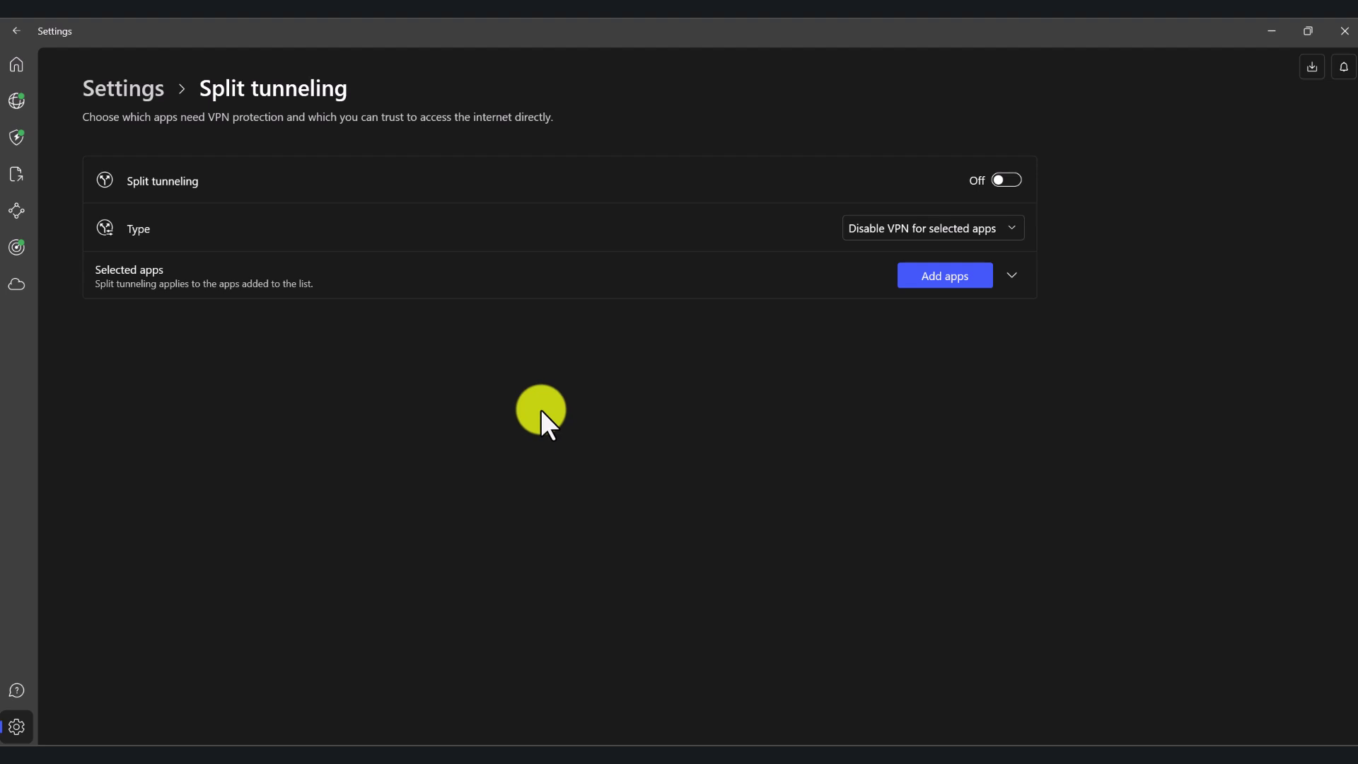
left_click(140, 87)
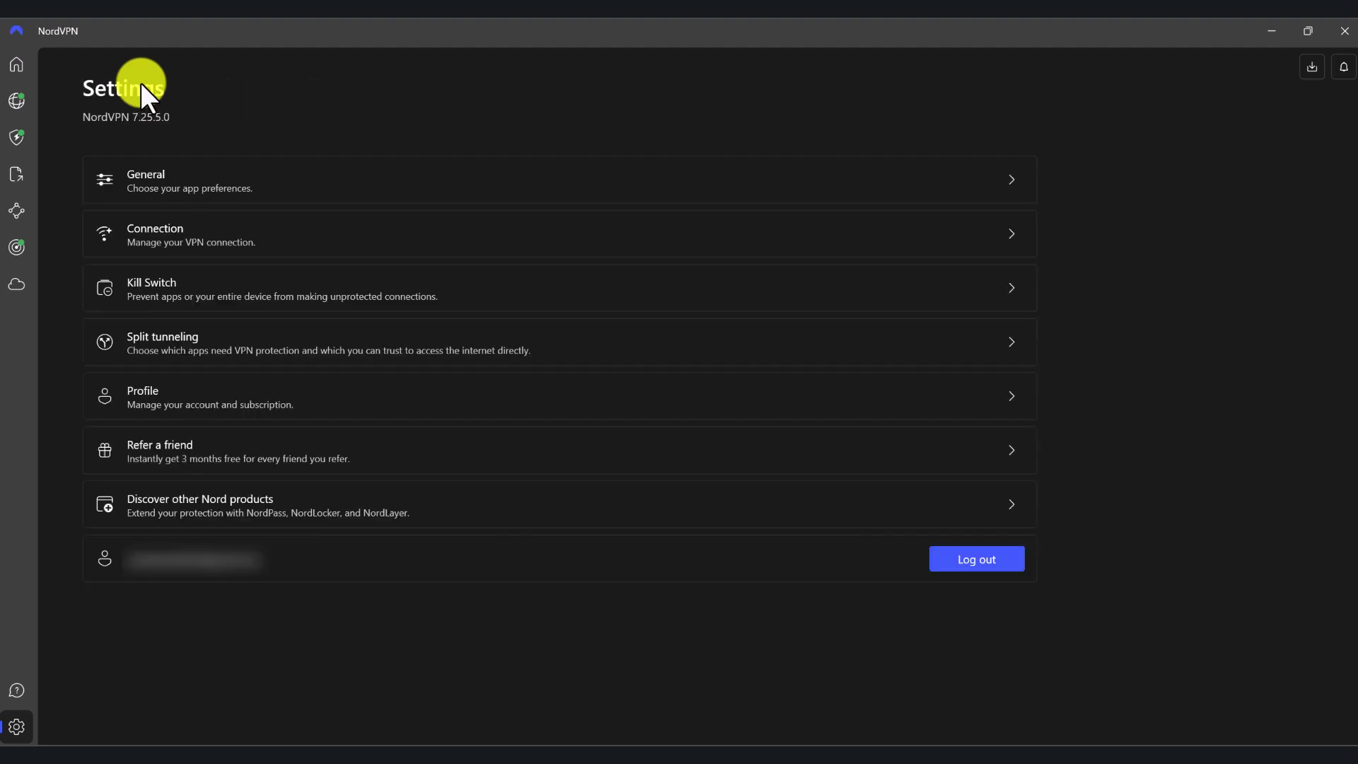